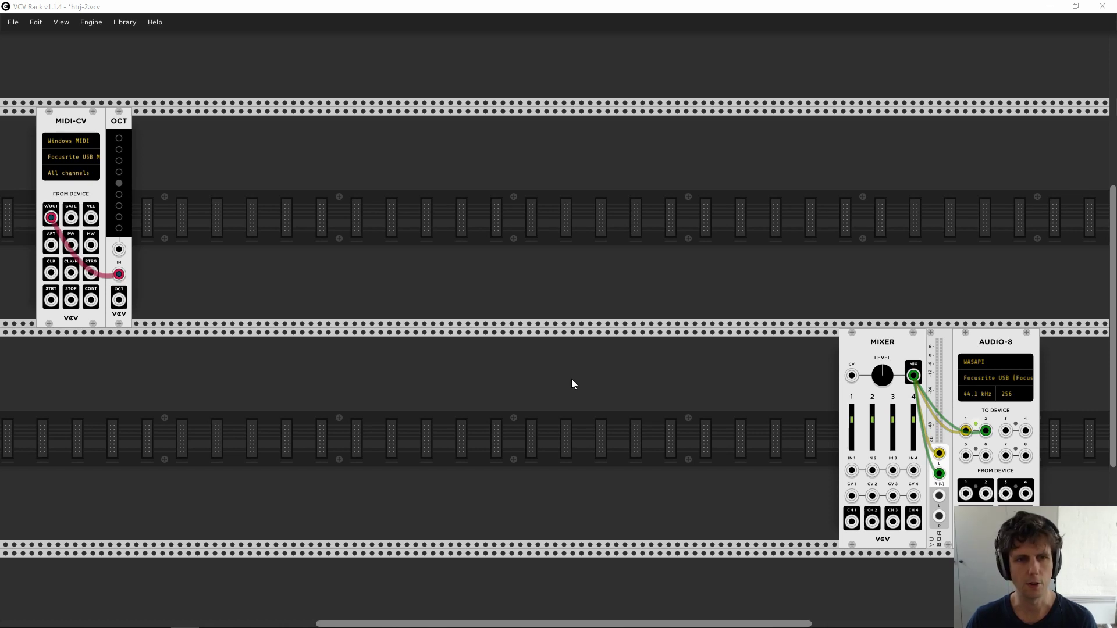
Step: Bring up the Juno-60 article and highlight its title and six-voice polyphony
key(alt+Tab)
key(Home)
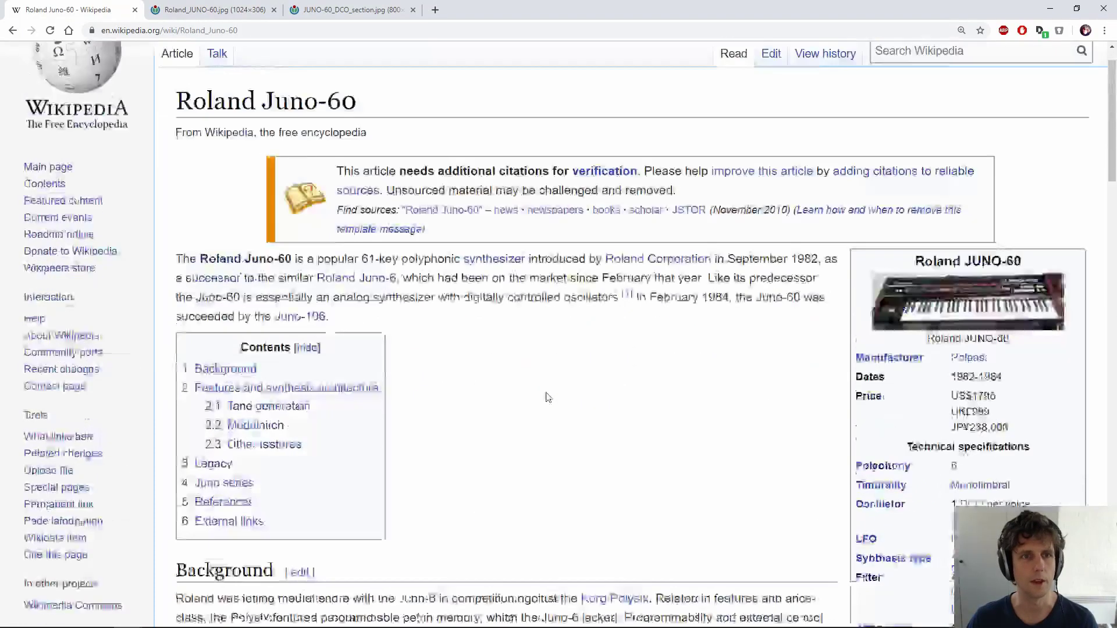
drag(360, 150, 260, 144)
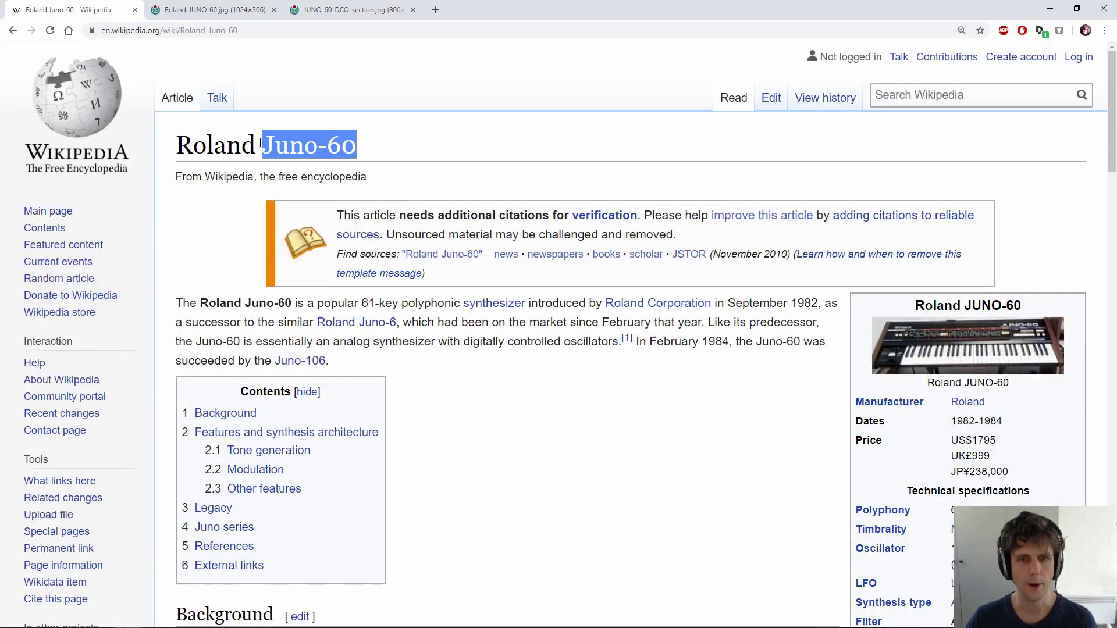
click(580, 345)
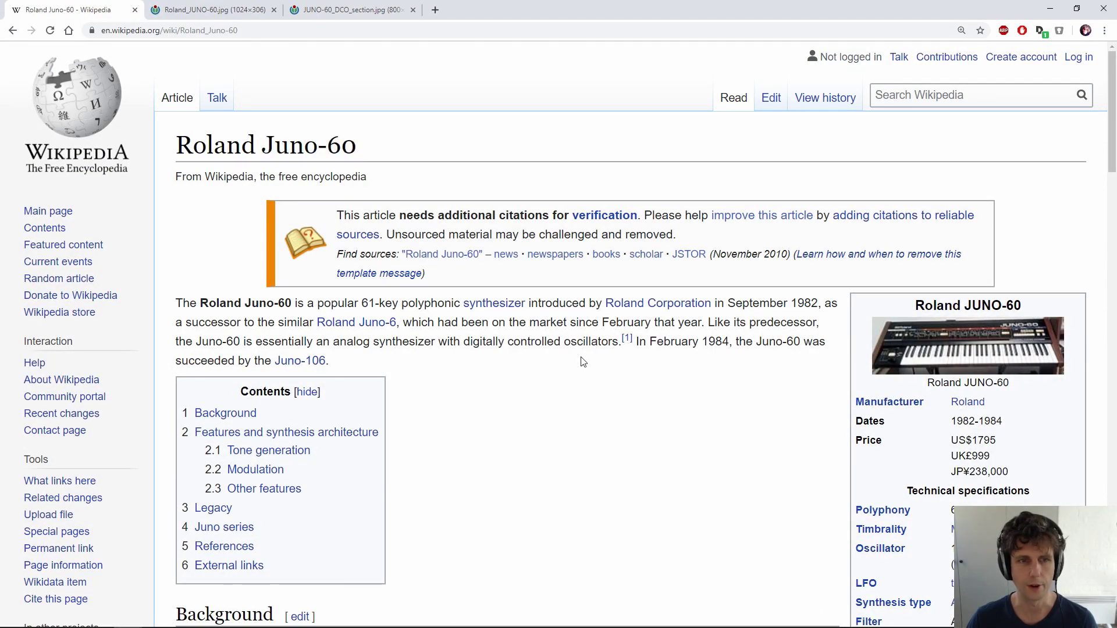
scroll(583, 361, down, 1)
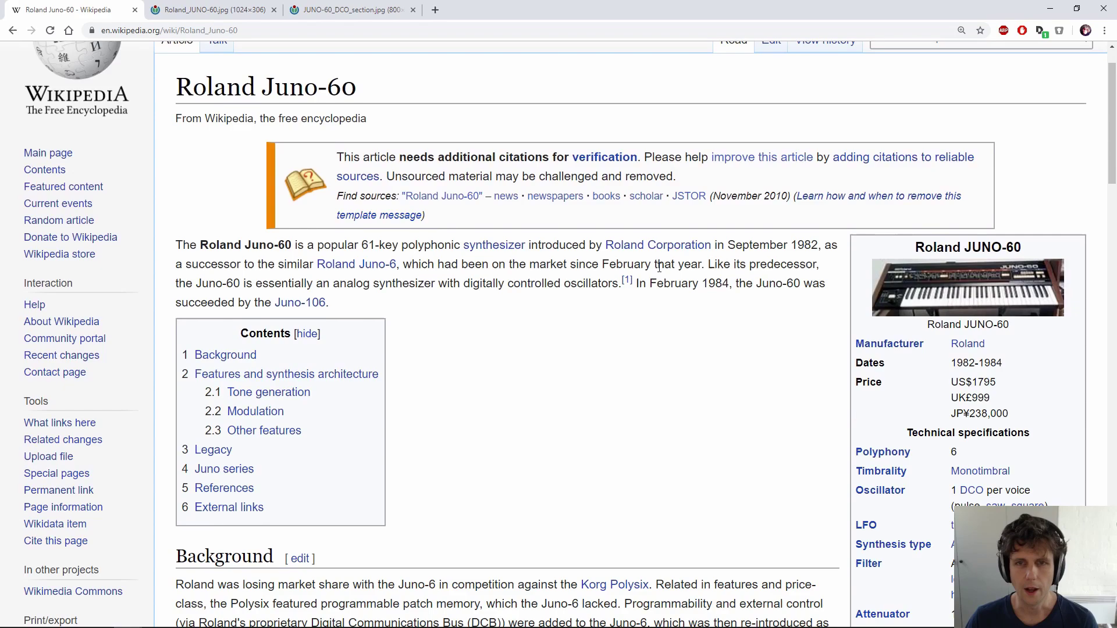
scroll(591, 349, down, 4)
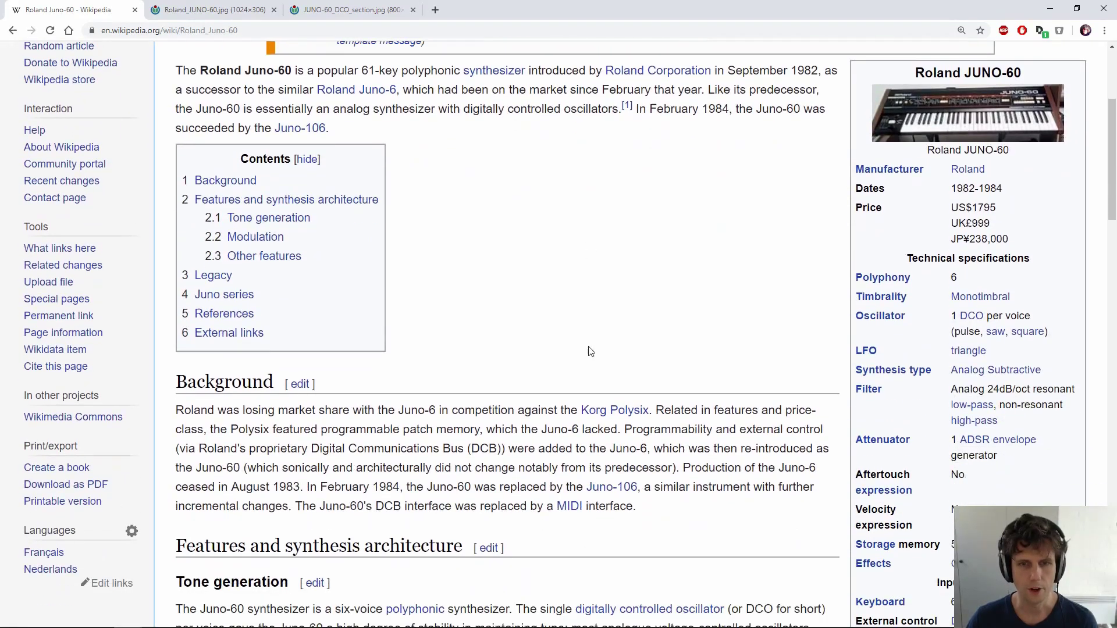
scroll(491, 343, down, 5)
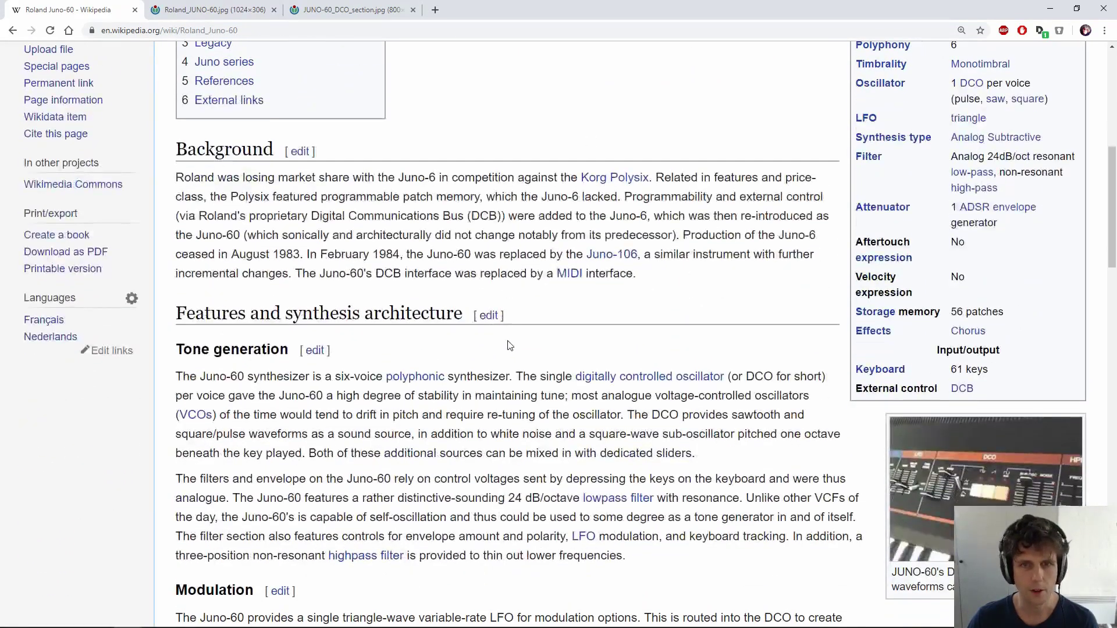
scroll(507, 344, down, 2)
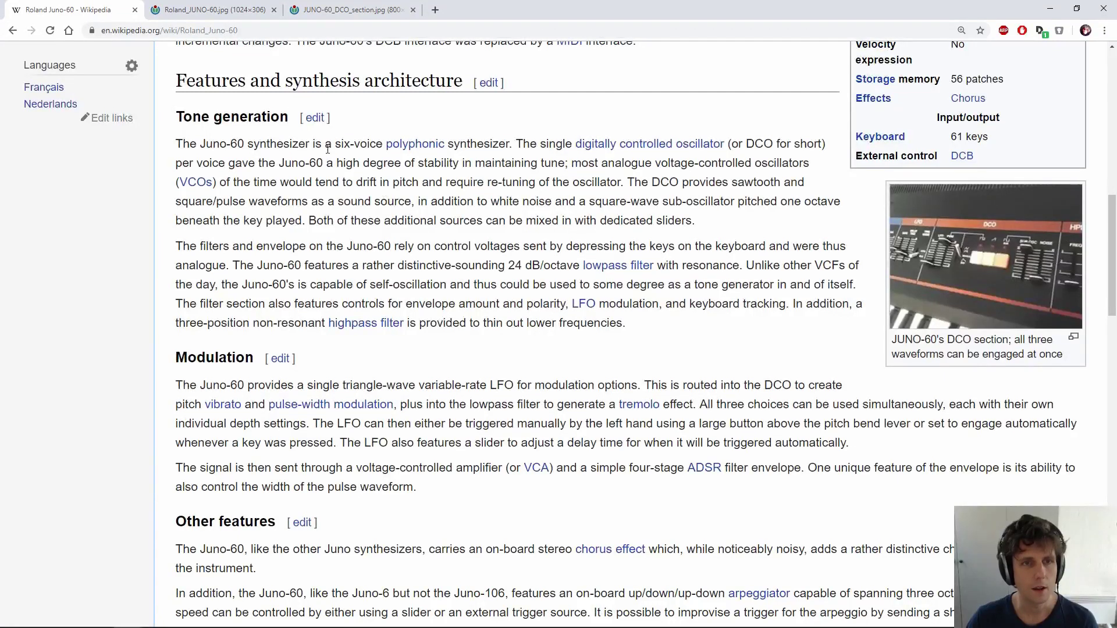
drag(339, 143, 479, 144)
click(469, 144)
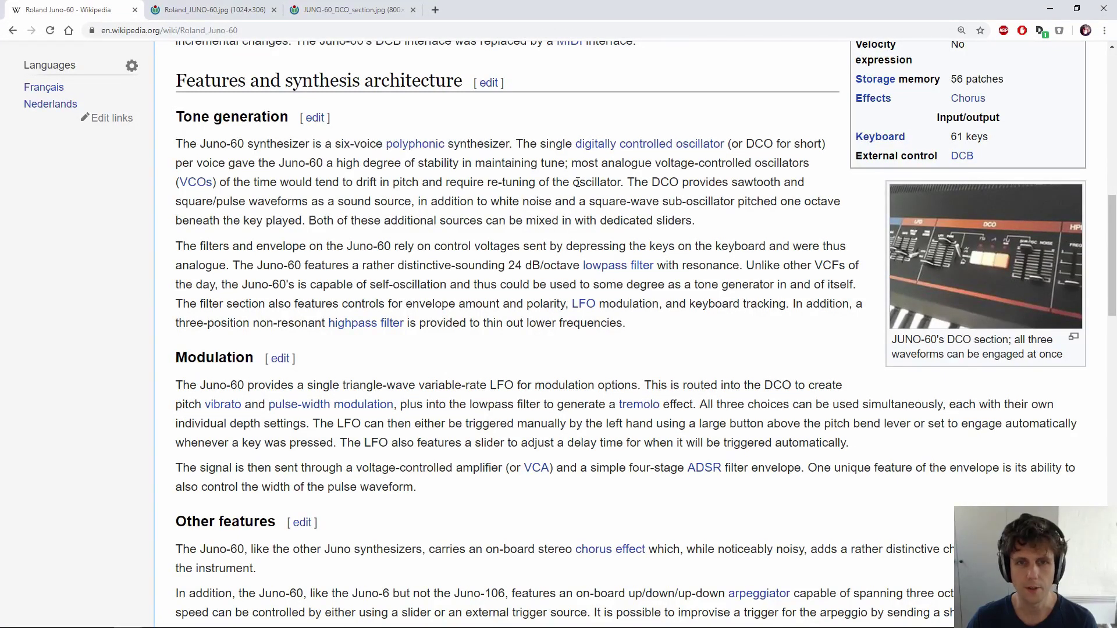
Step: Highlight the sawtooth, square/pulse, white noise and sub-oscillator sources in Tone generation
scroll(511, 240, down, 1)
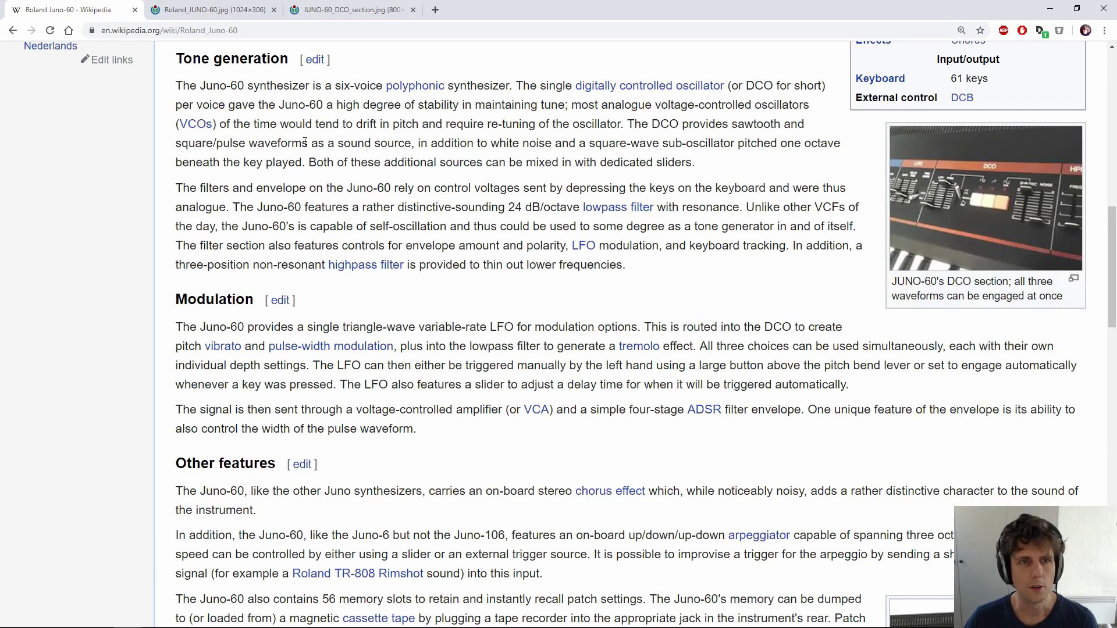
double_click(771, 124)
click(655, 138)
drag(182, 144, 302, 147)
click(671, 126)
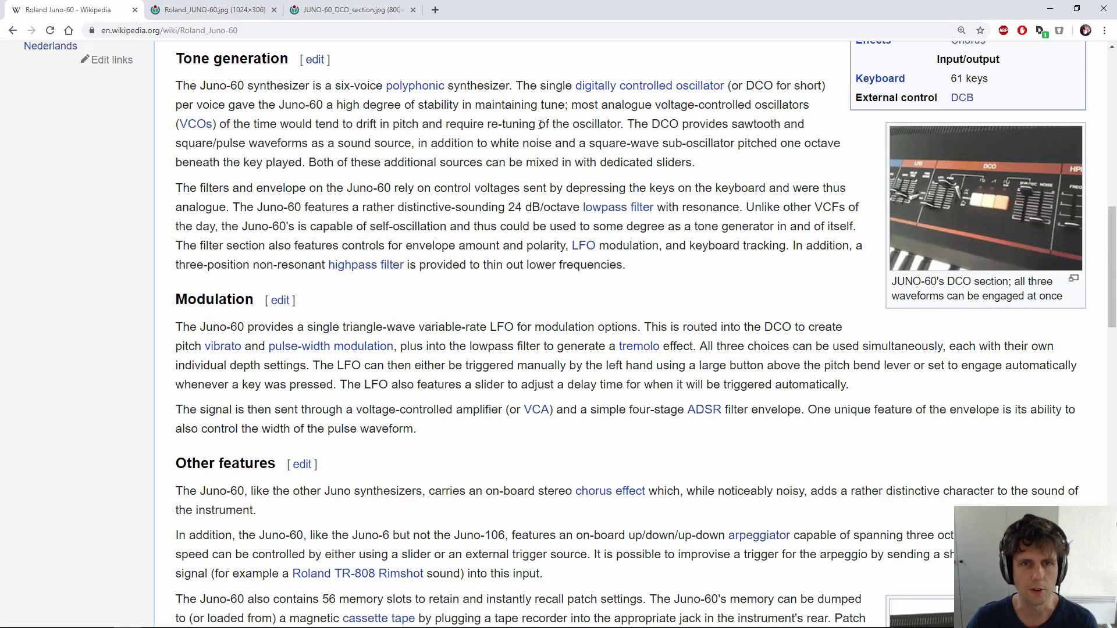
drag(496, 143, 756, 144)
click(737, 145)
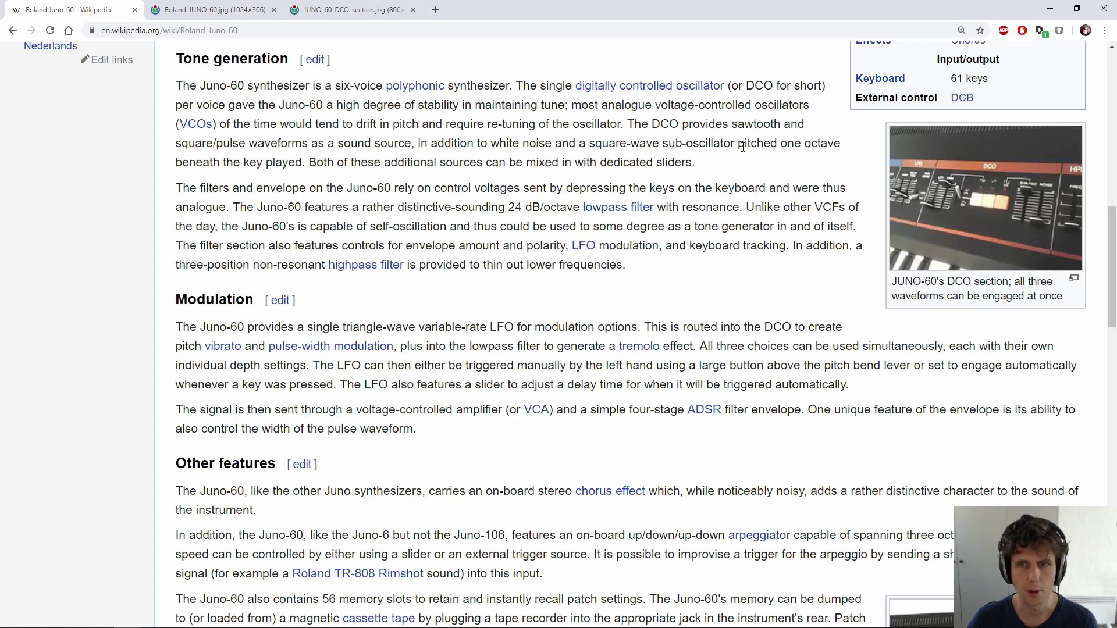
Step: Highlight the 24 dB/octave resonant lowpass filter and the highpass filter sentences
scroll(490, 221, down, 1)
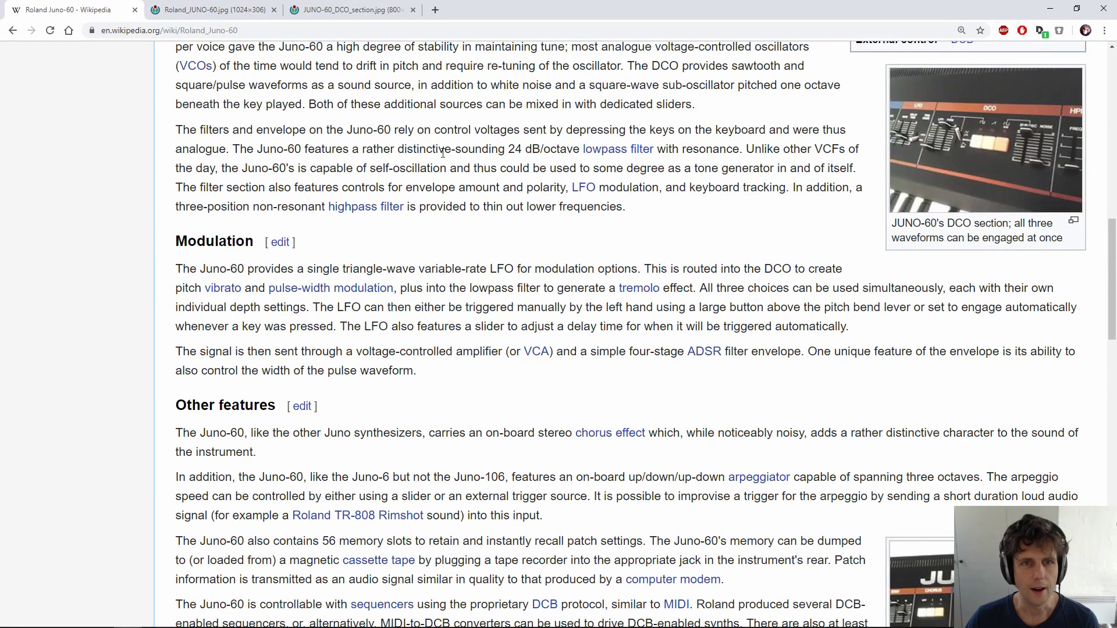
drag(514, 149, 705, 149)
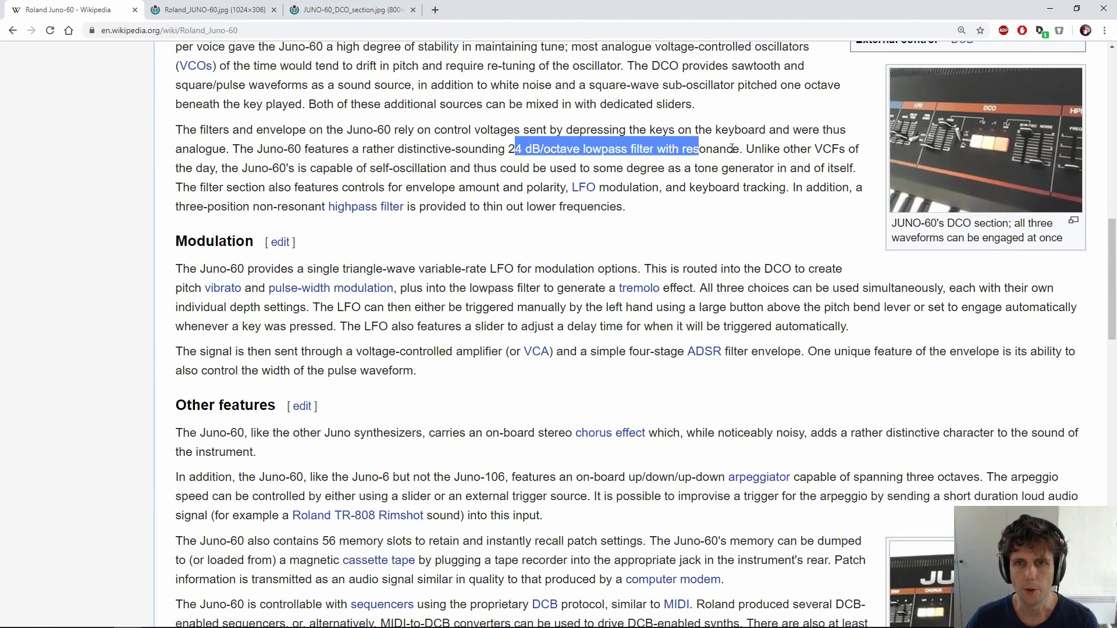
click(730, 149)
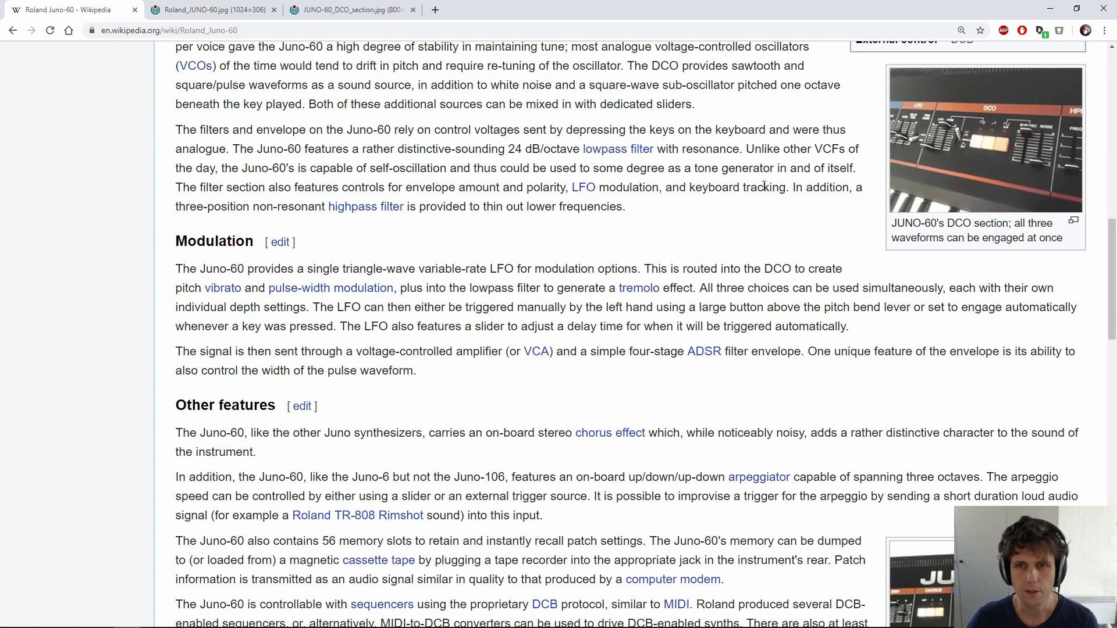
drag(793, 184, 800, 210)
click(775, 208)
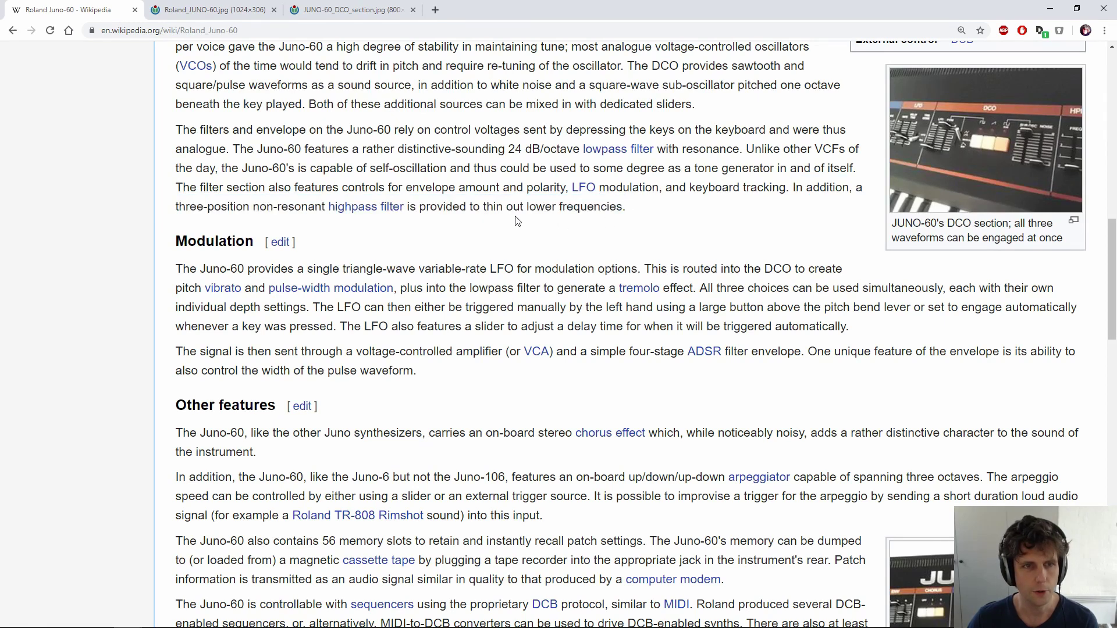
Step: Highlight the single triangle-wave LFO and the on-board stereo chorus descriptions
scroll(517, 219, down, 1)
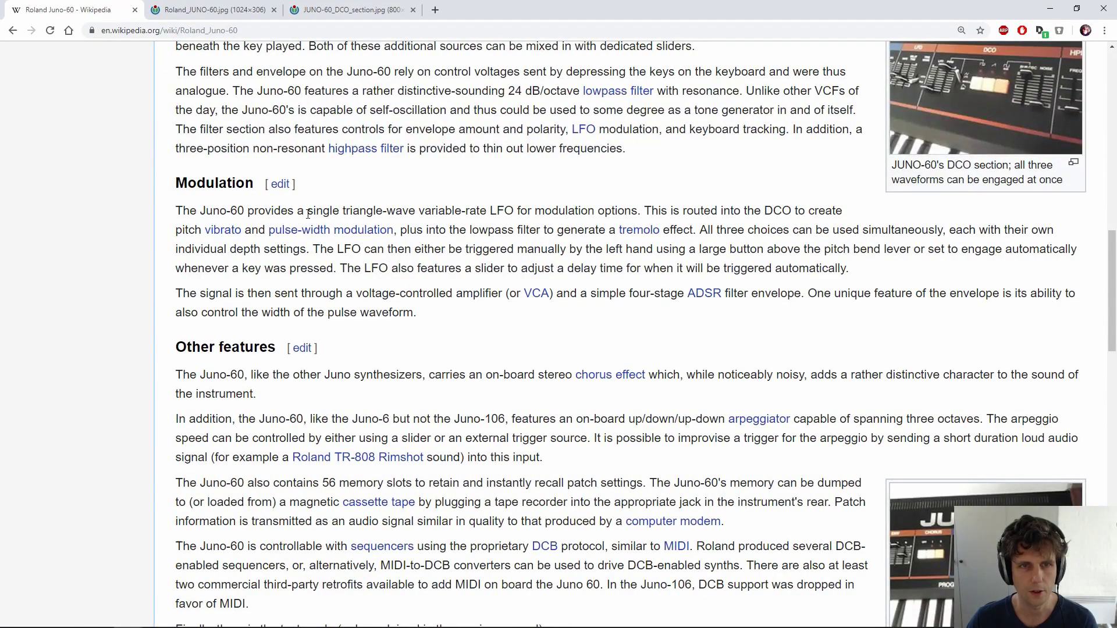
drag(307, 214, 512, 214)
click(536, 216)
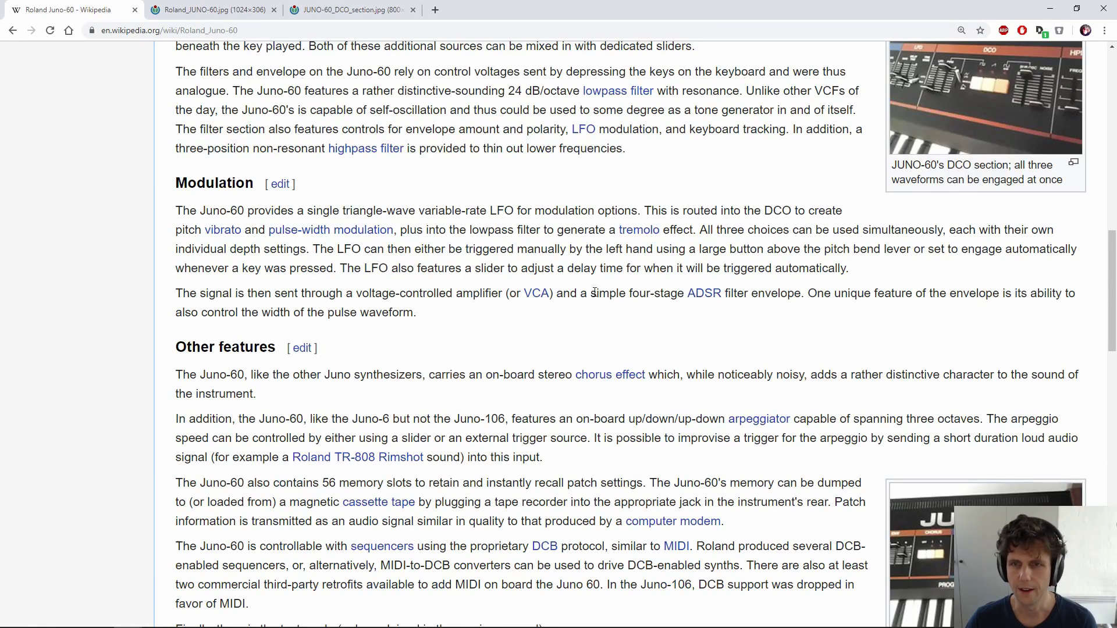
scroll(435, 314, down, 1)
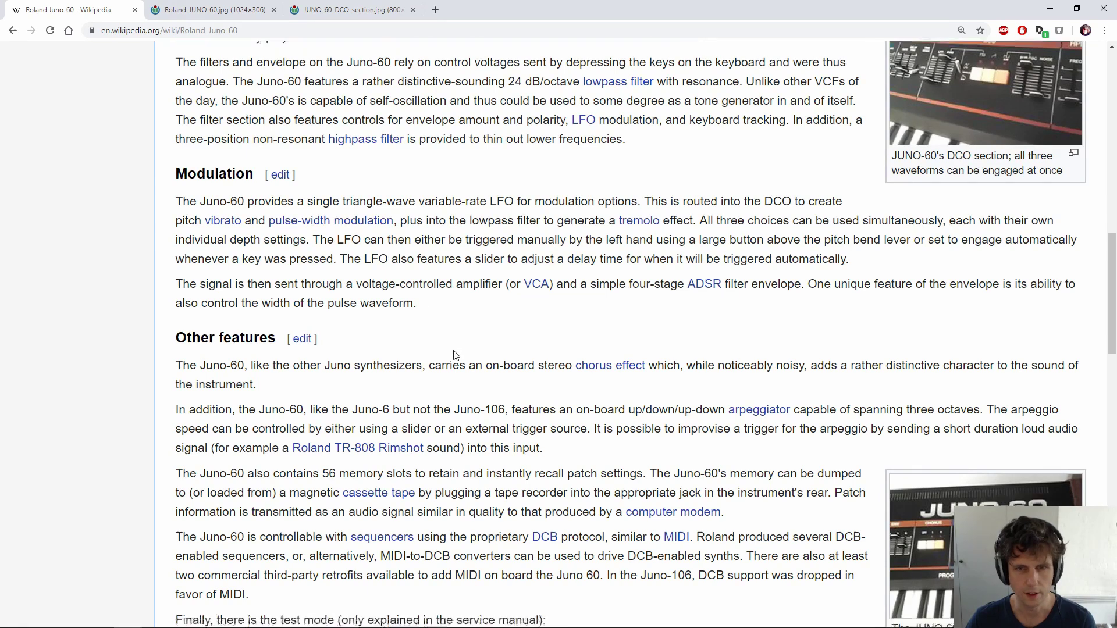
drag(436, 318, 679, 319)
click(678, 319)
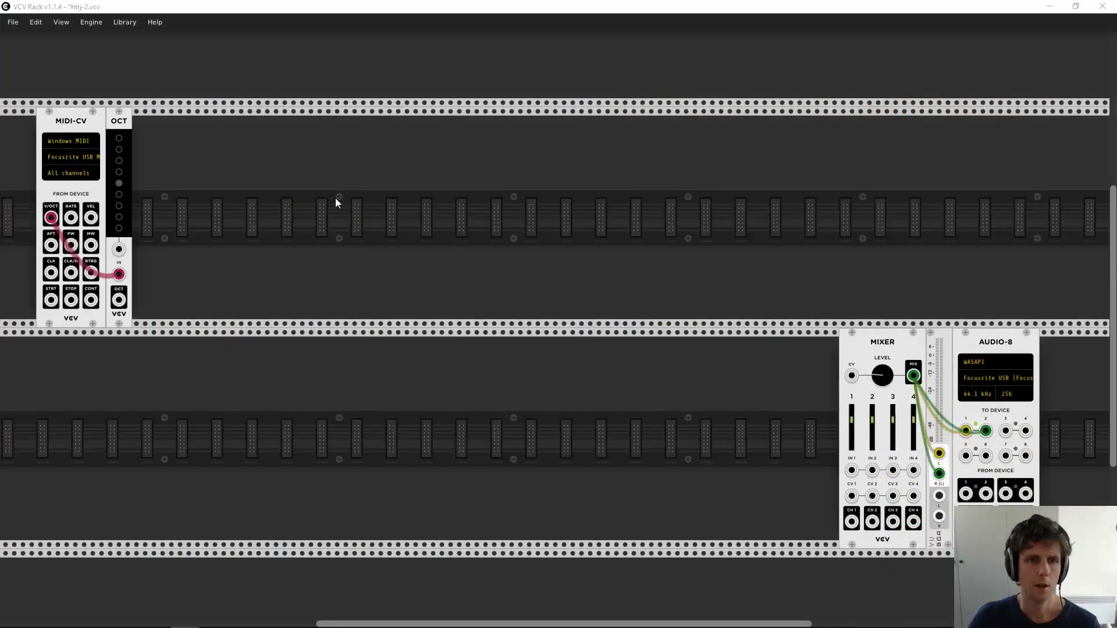
Step: Add a VCO-1 oscillator and duplicate it into three side by side in the top row
right_click(337, 200)
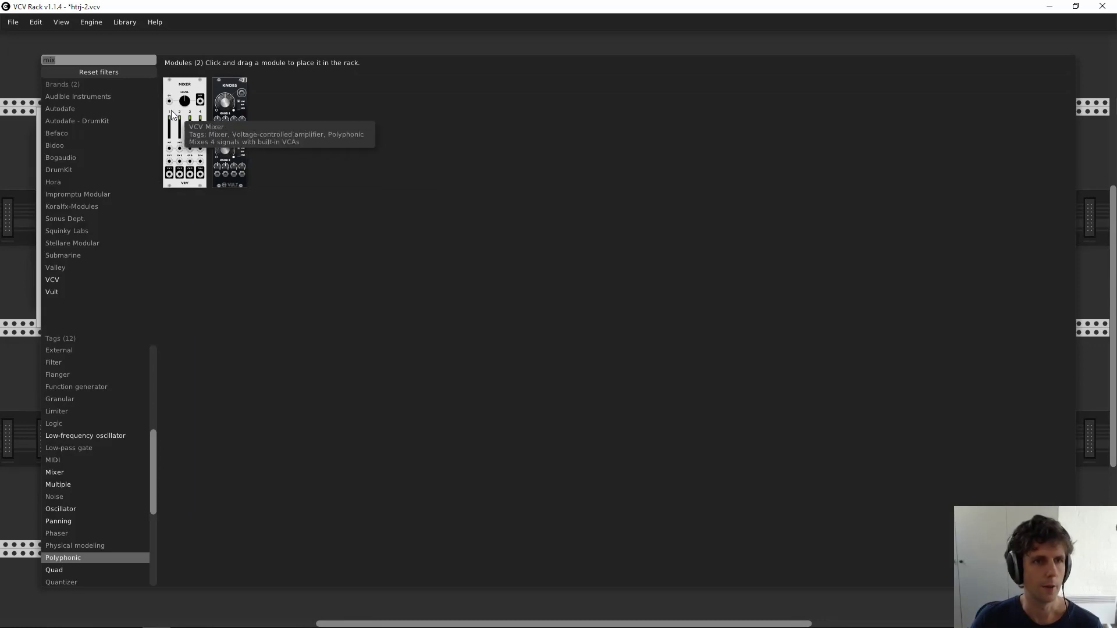
key(BackSpace)
click(283, 190)
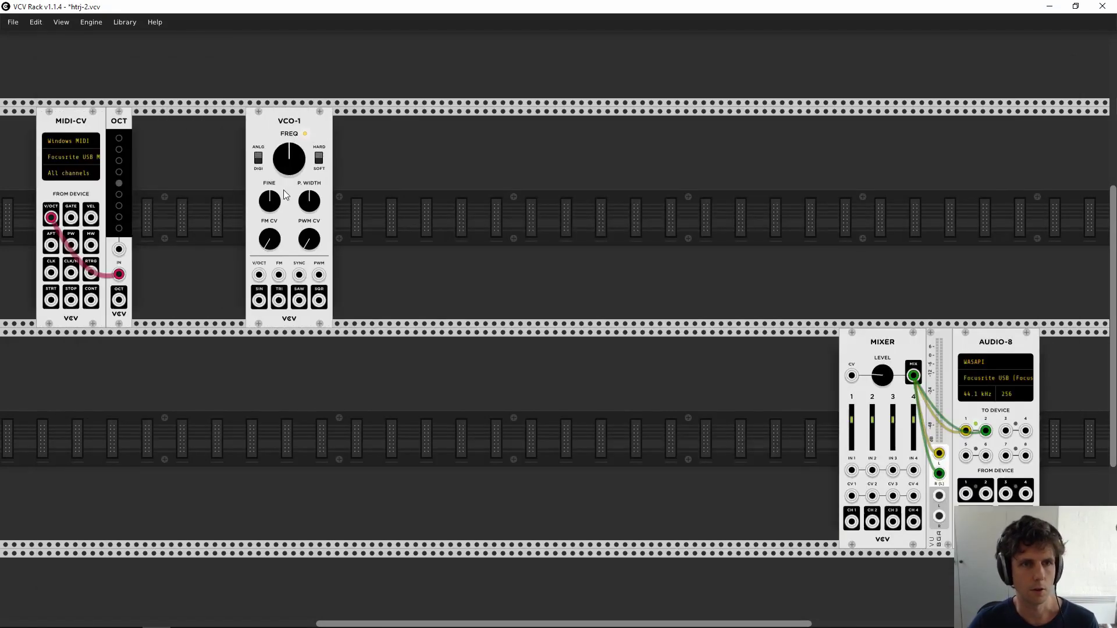
right_click(298, 122)
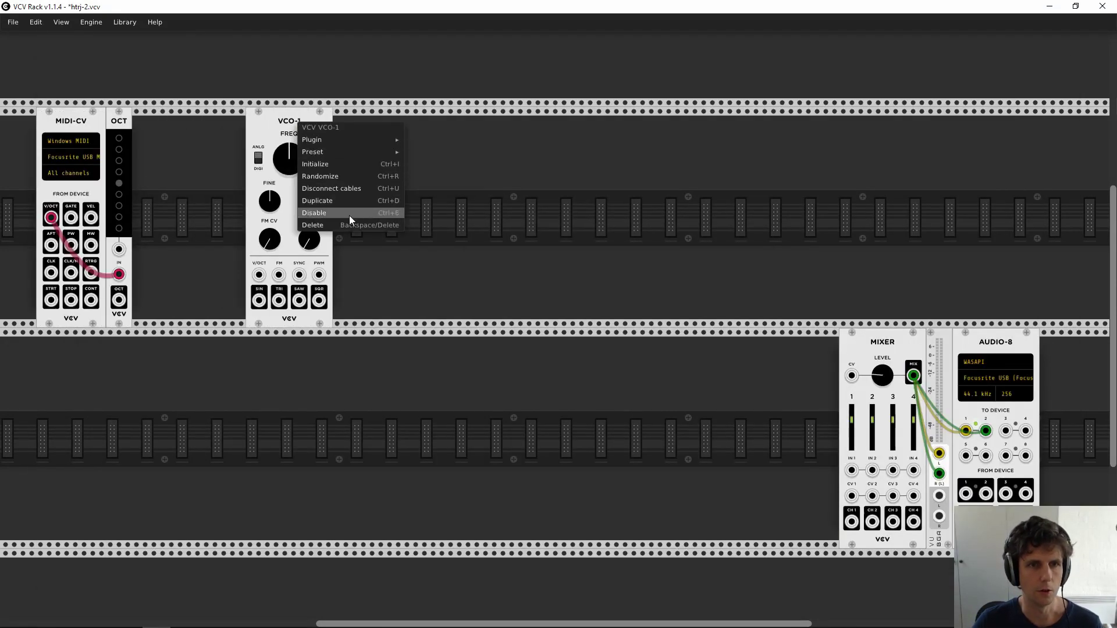
click(334, 201)
right_click(350, 125)
click(386, 202)
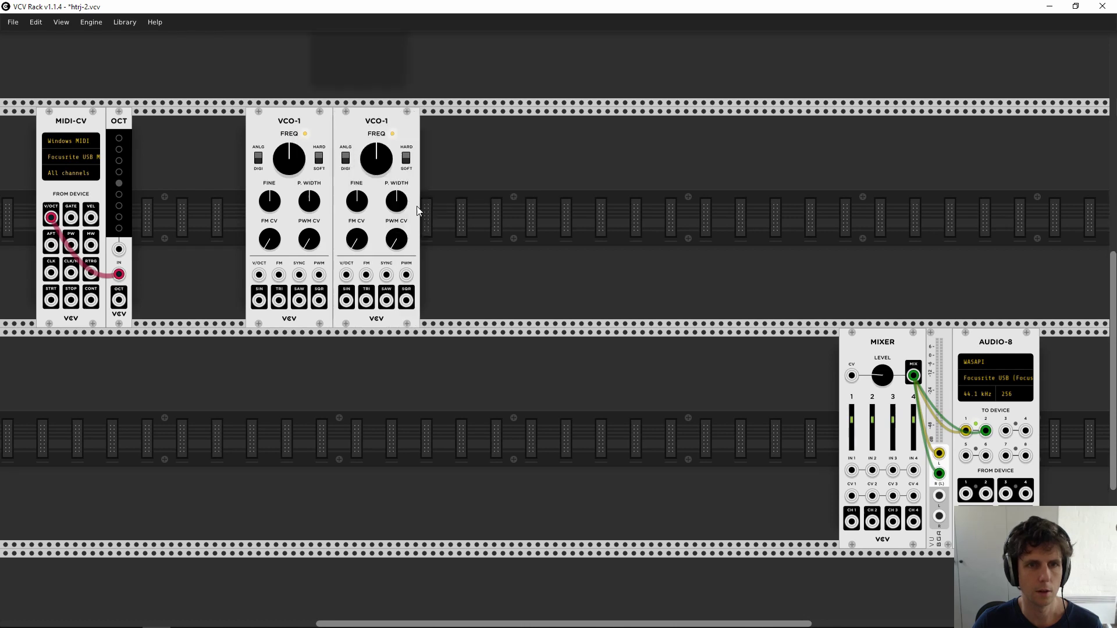
drag(378, 98, 514, 250)
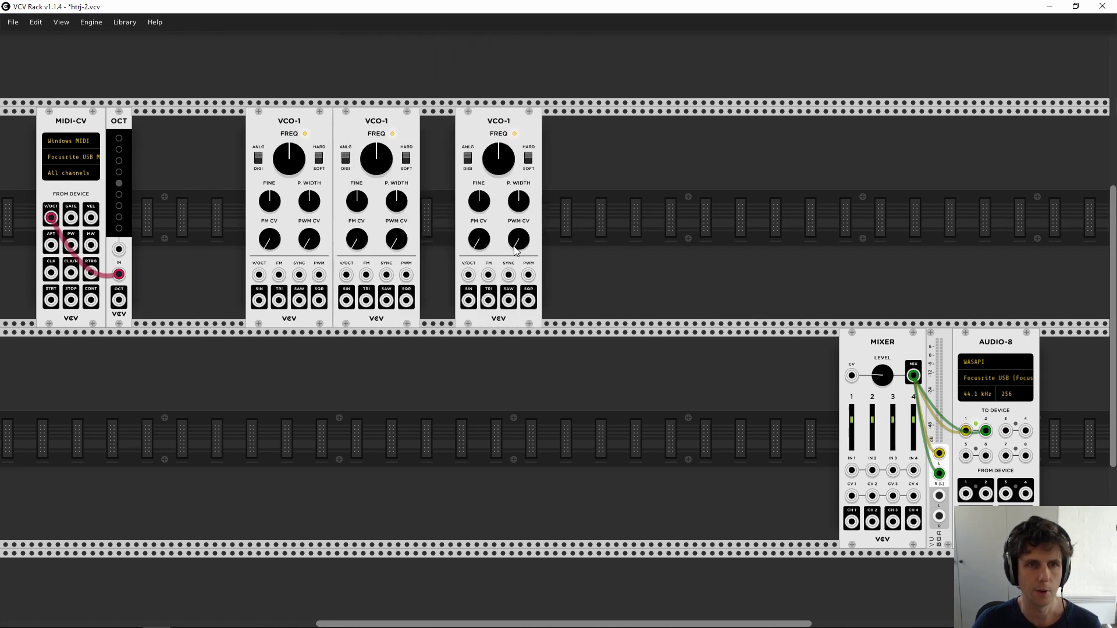
Step: Check the octave module's options, then bring up the module library
right_click(128, 128)
click(220, 112)
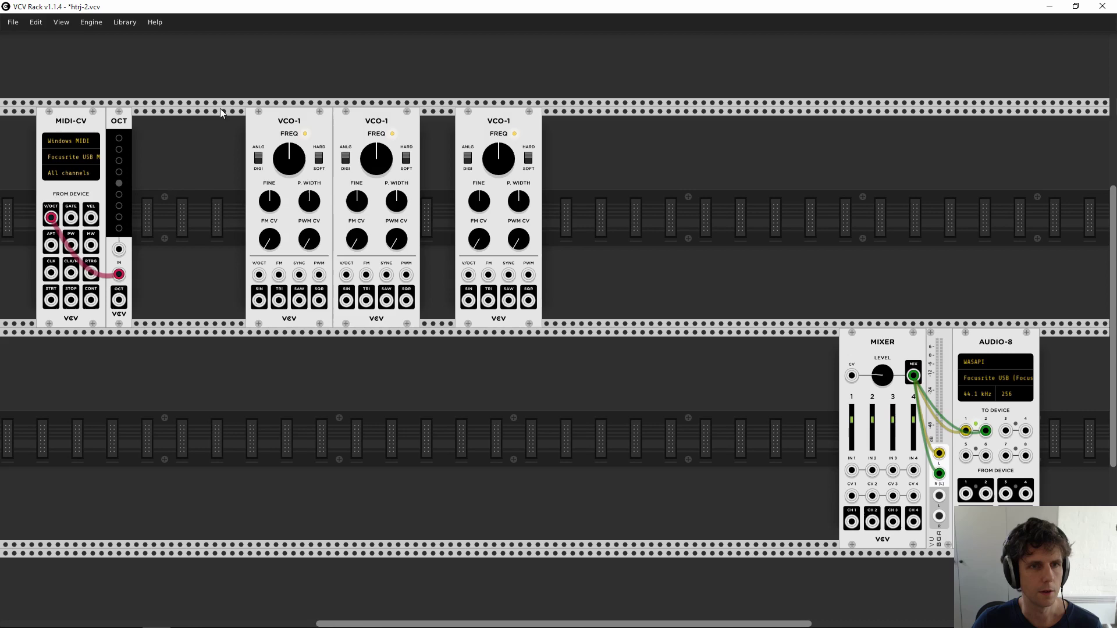
right_click(409, 435)
Step: Add a Mutes module and a Mixer, placing the Mixer beside Mutes
text(mute)
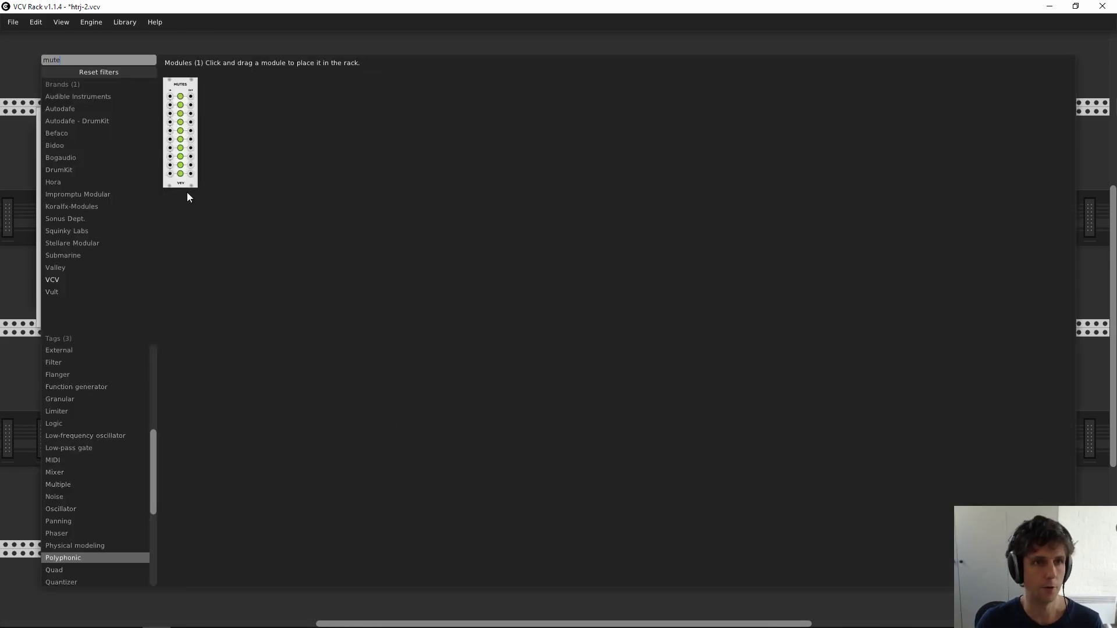
click(174, 81)
right_click(347, 319)
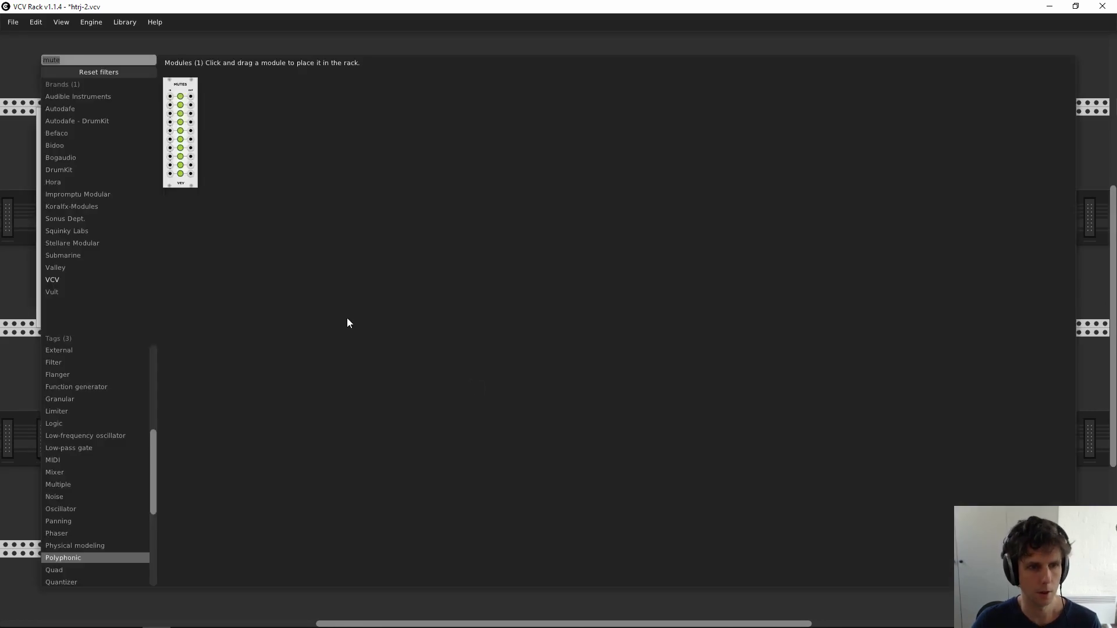
text(mki)
key(BackSpace)
key(BackSpace)
text(xer)
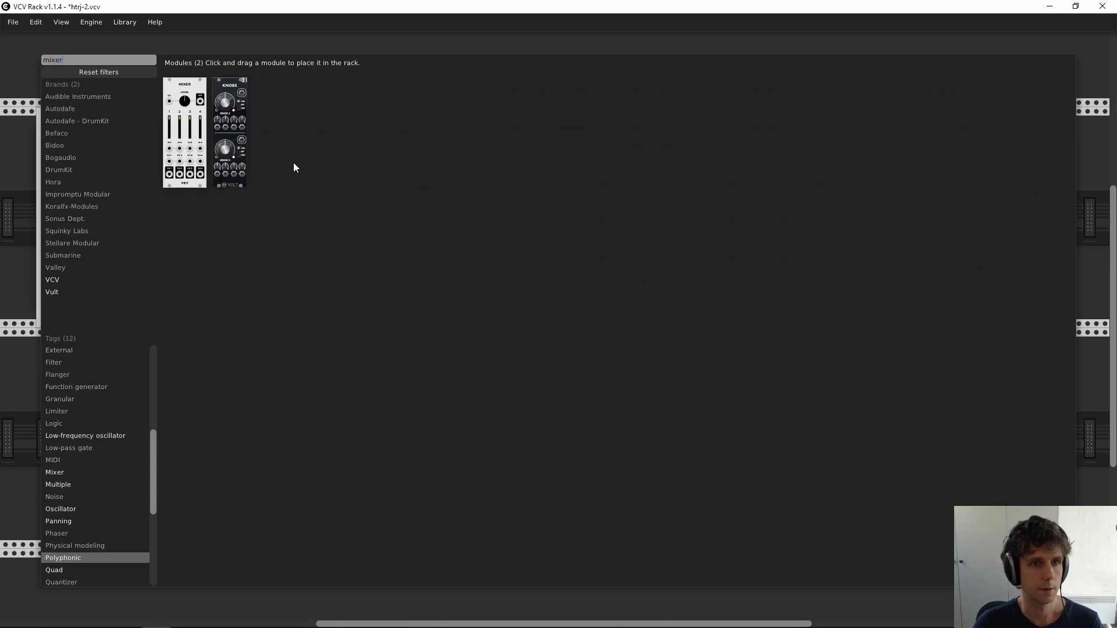
key(Escape)
drag(260, 123, 438, 378)
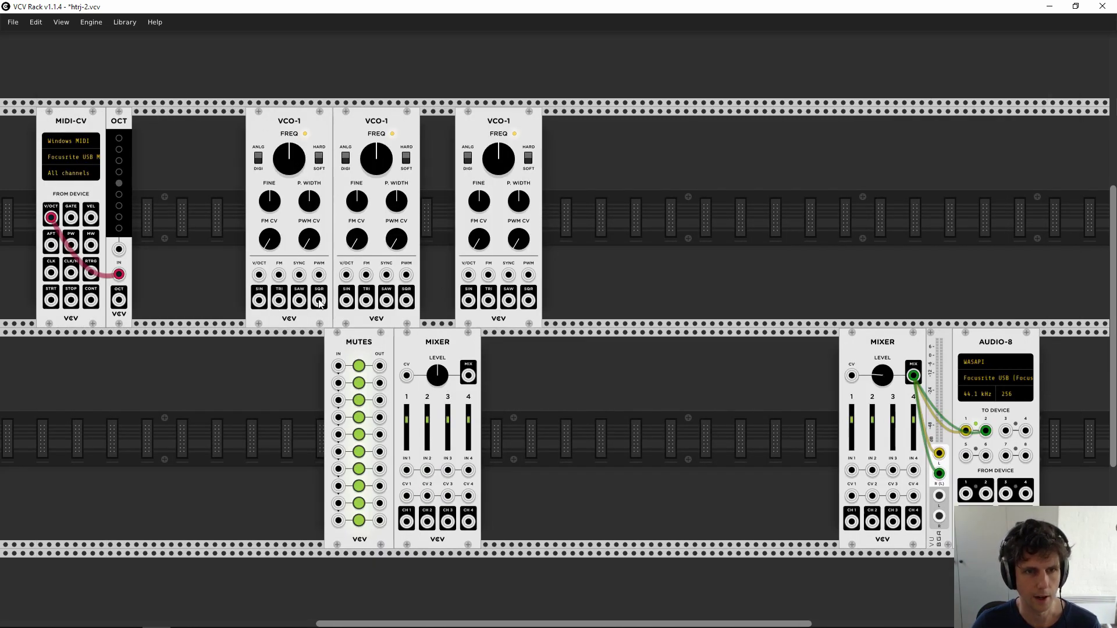
Step: Patch the three oscillators into Mutes inputs 1–3 and duplicate the octave module before the third VCO
drag(319, 300, 338, 365)
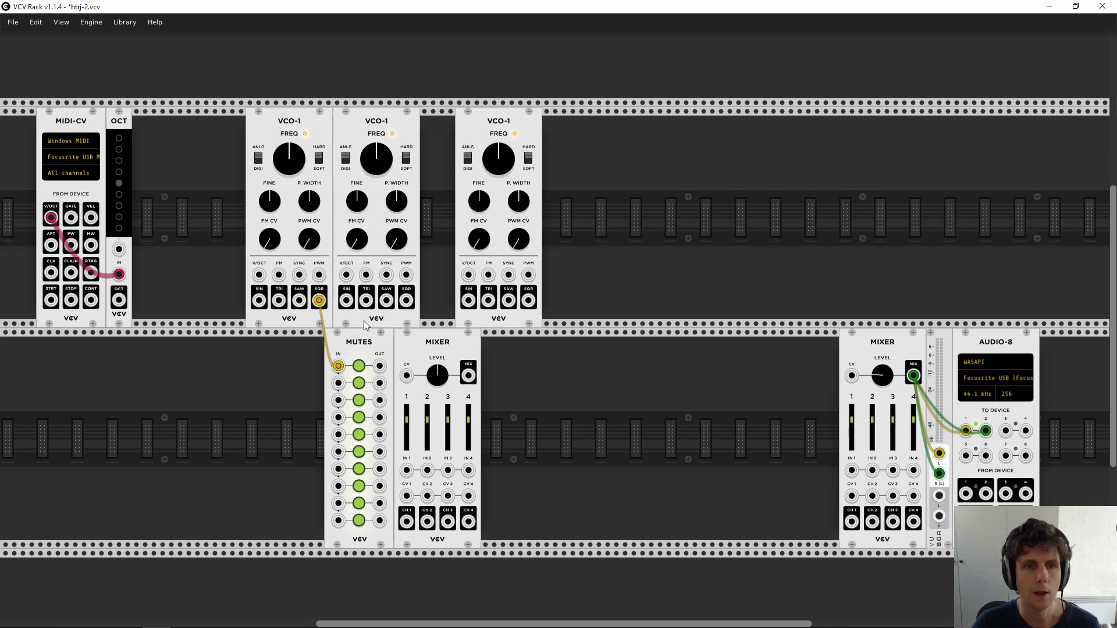
drag(386, 300, 338, 383)
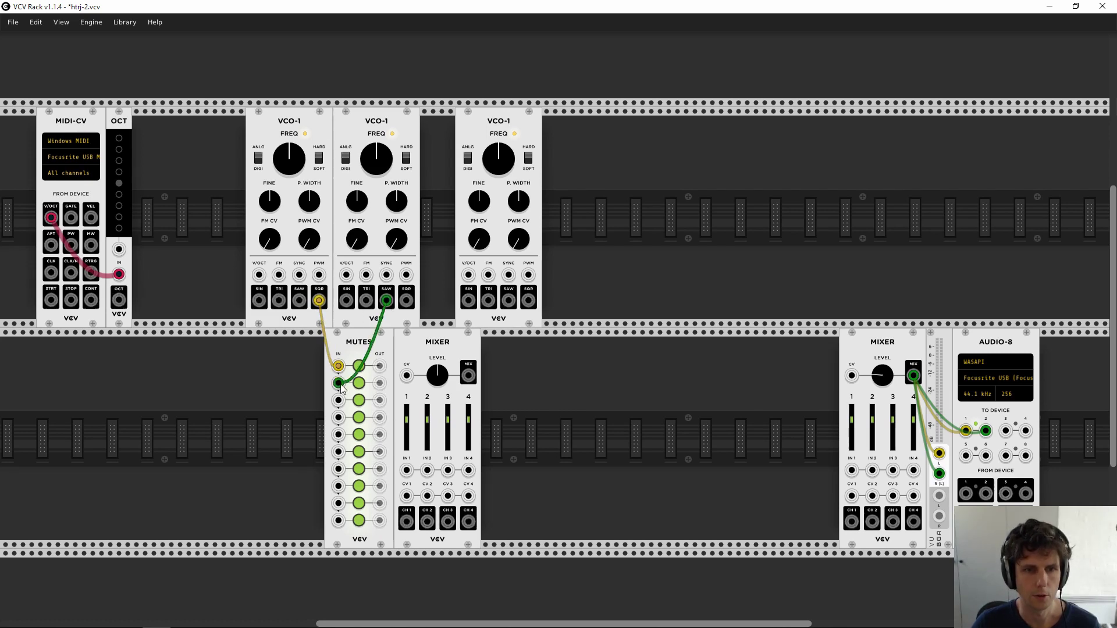
right_click(113, 118)
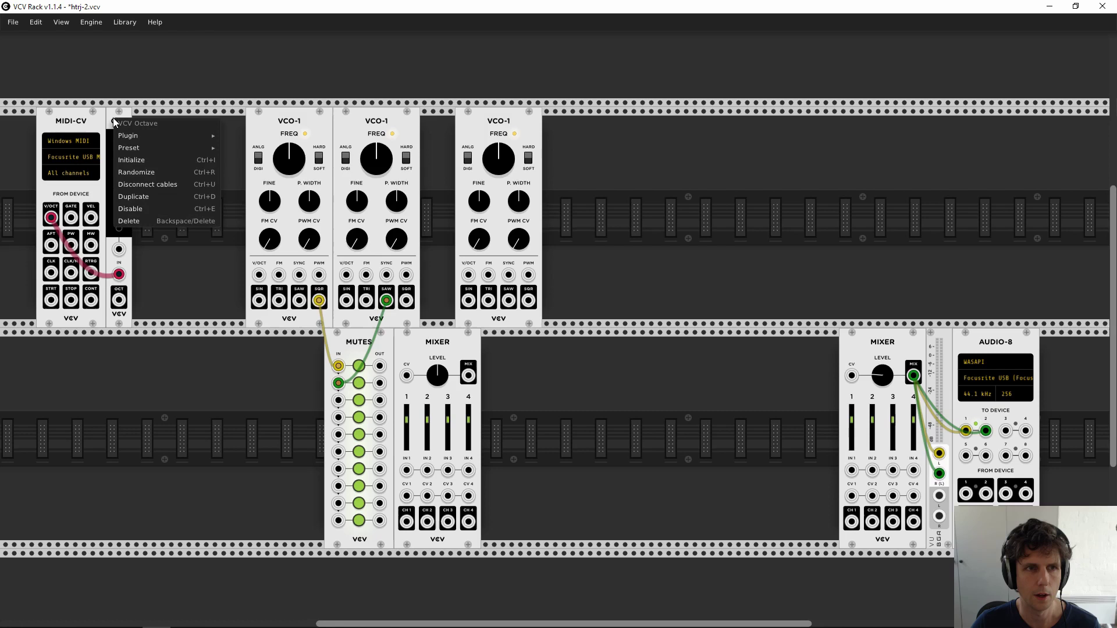
click(152, 197)
drag(150, 122, 449, 174)
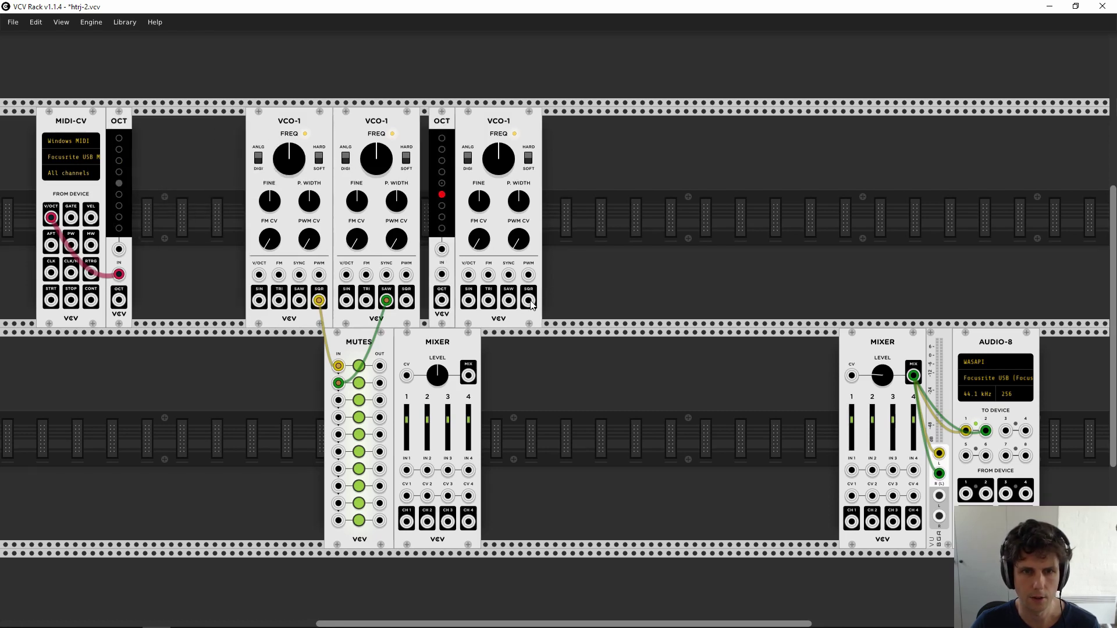
drag(528, 300, 337, 400)
Step: Connect Mutes outputs 1–3 to mixer inputs 1–3
drag(379, 365, 407, 470)
drag(379, 383, 427, 470)
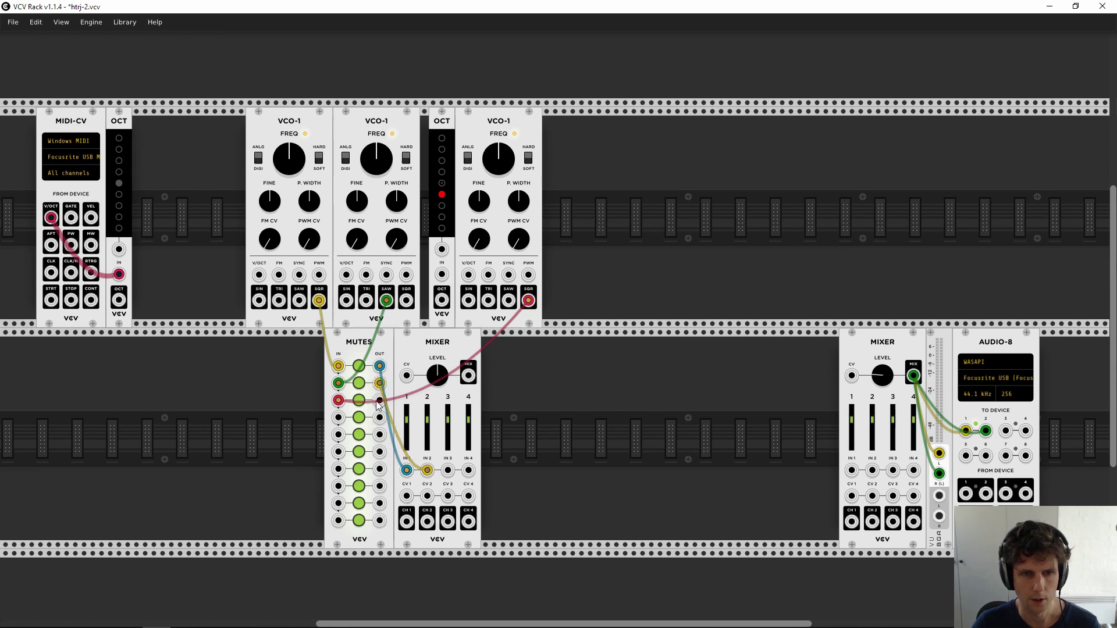
drag(379, 400, 447, 470)
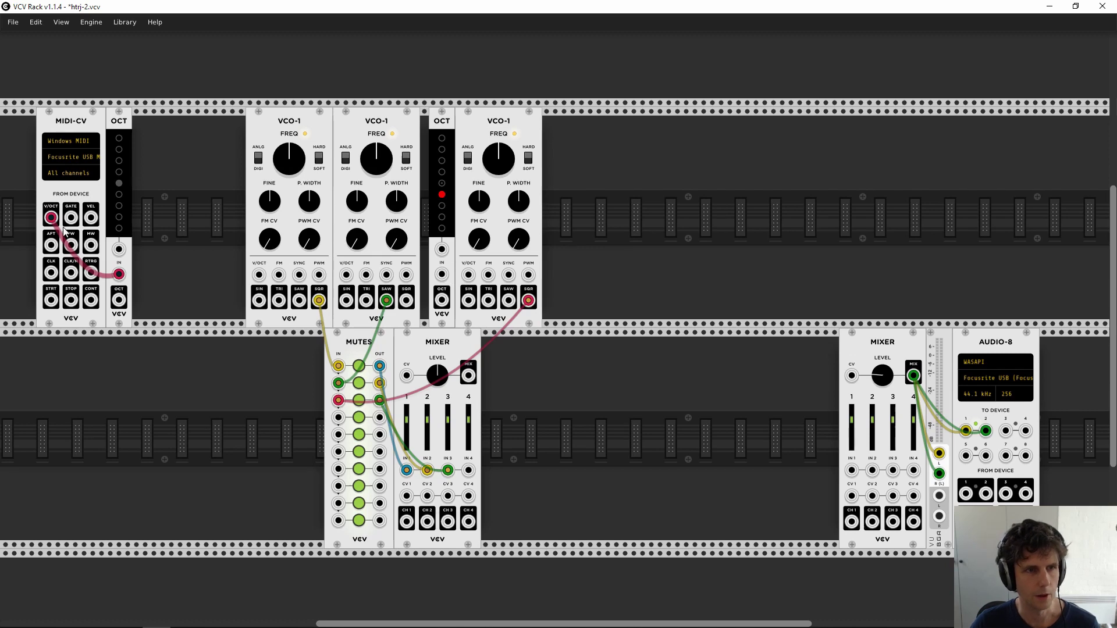
Step: Send the octave pitch to the oscillators and route the small mixer toward the output mixer
drag(119, 300, 346, 274)
drag(119, 300, 468, 274)
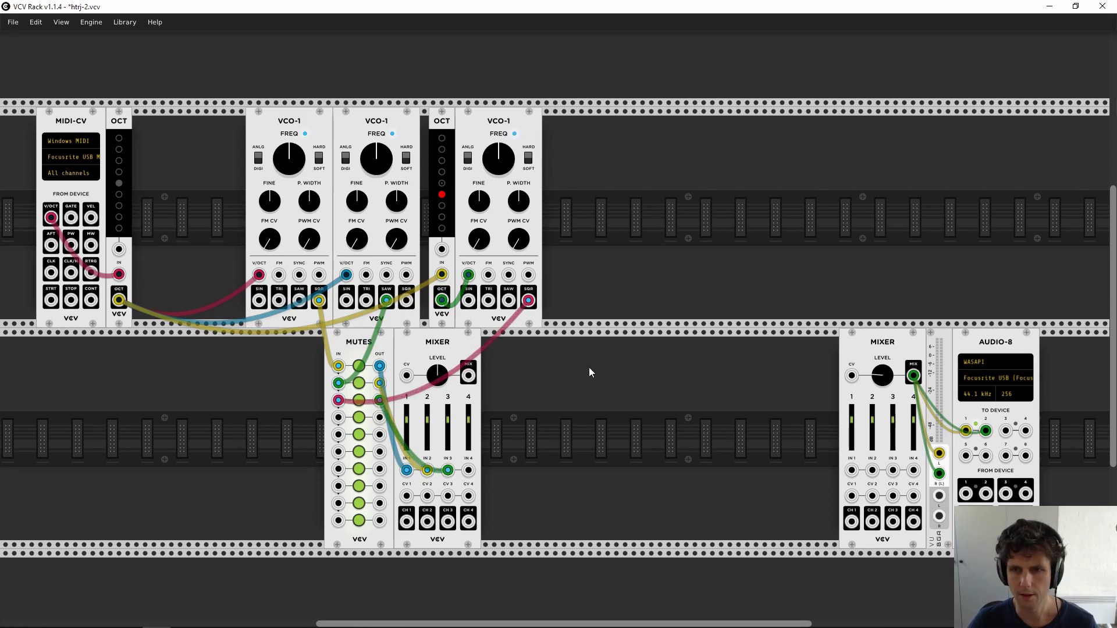
drag(469, 376, 828, 385)
drag(469, 375, 713, 401)
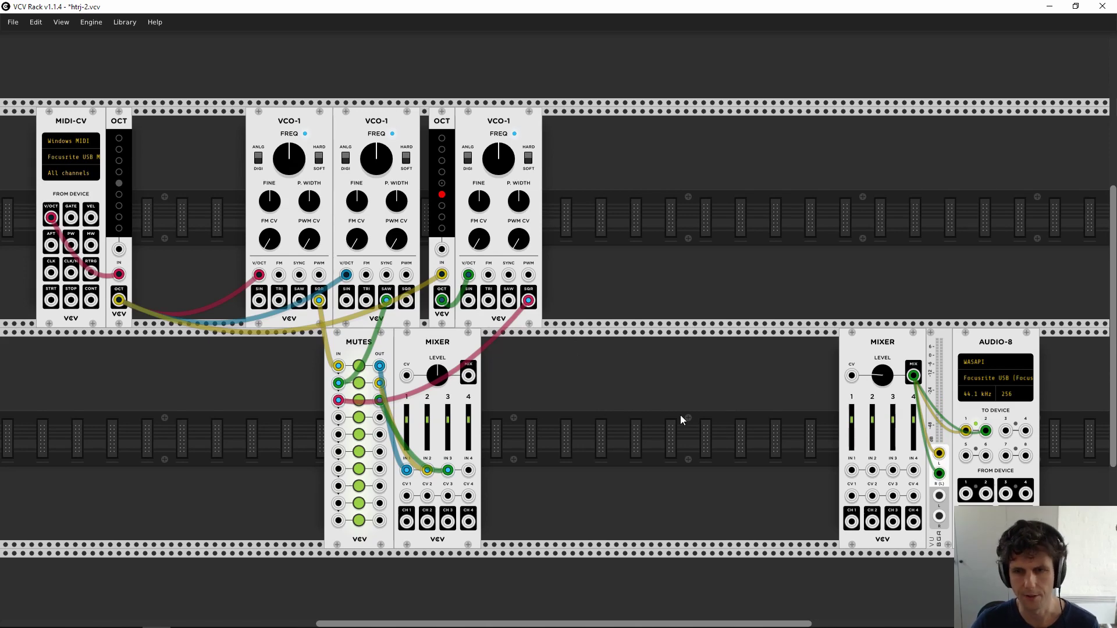
Step: Add an ADSR beside the third oscillator, triggered by the MIDI gate
right_click(564, 337)
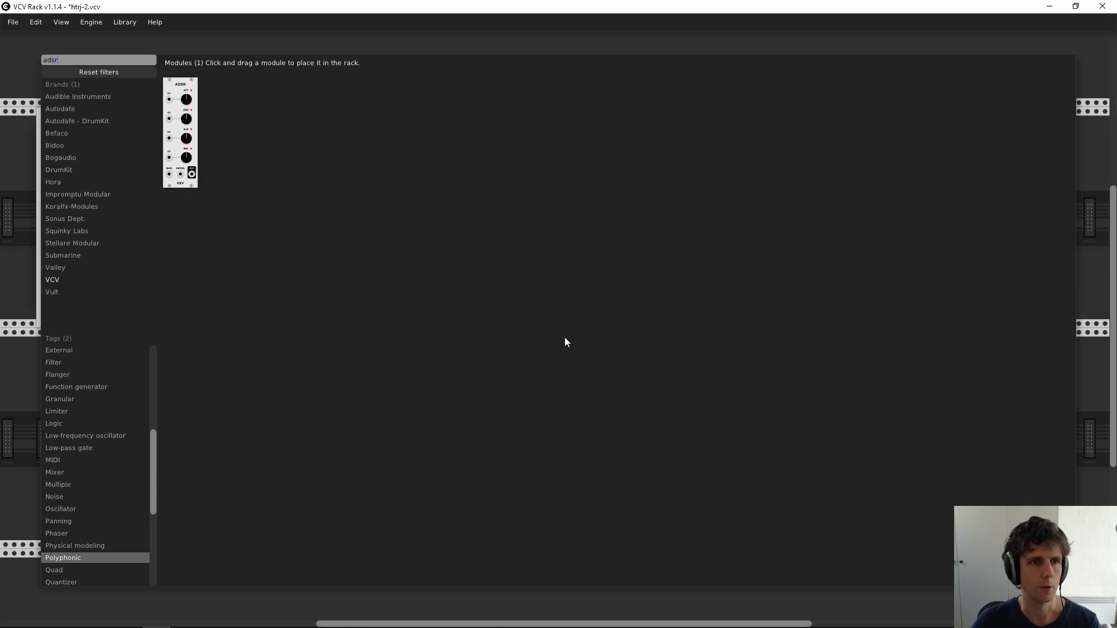
click(195, 96)
drag(579, 297, 615, 194)
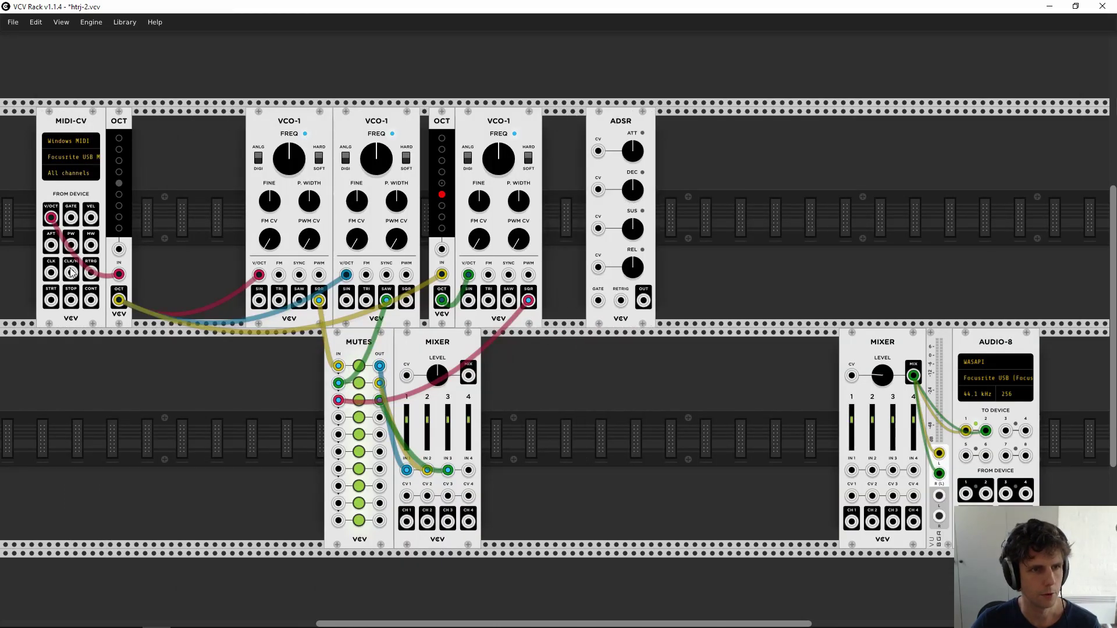
drag(70, 217, 91, 272)
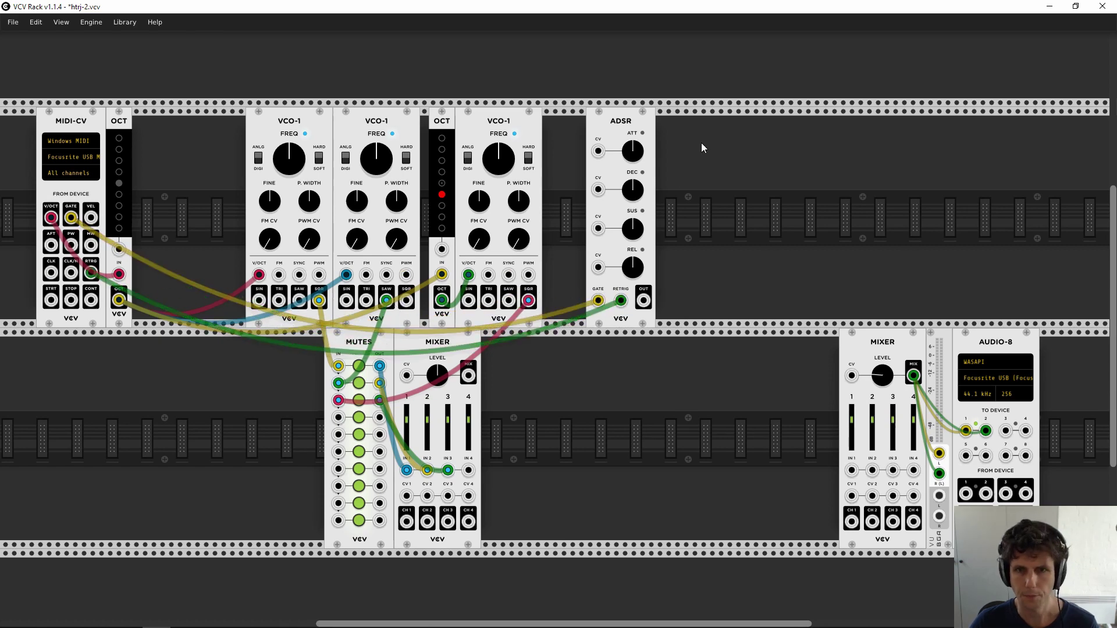
Step: Add a VCA controlled by the ADSR and feed the oscillator mix into it
right_click(705, 251)
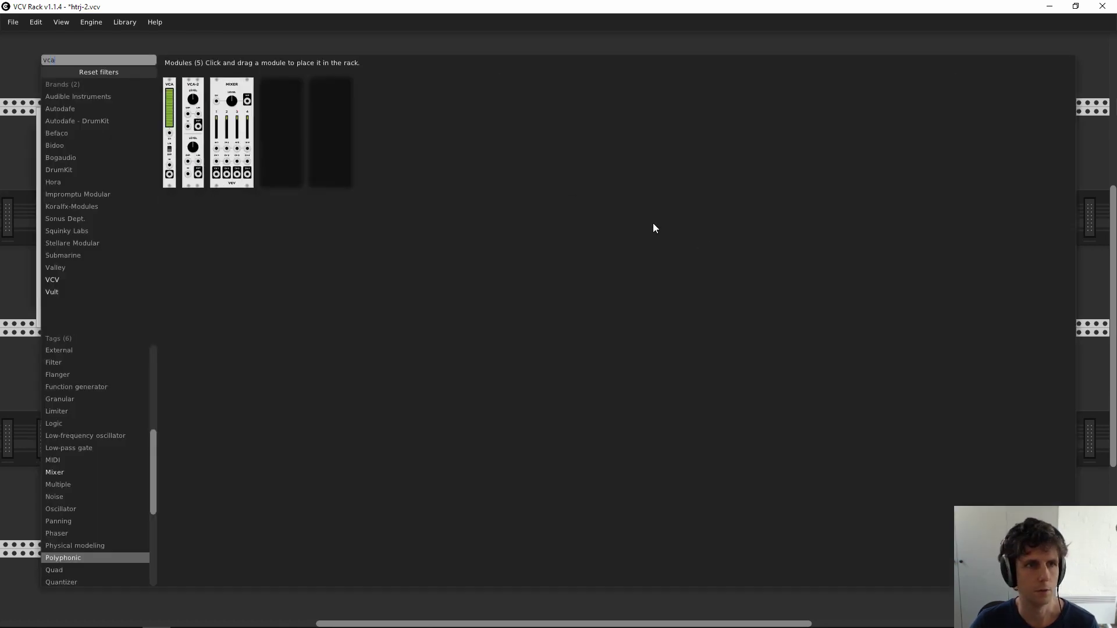
click(194, 130)
drag(189, 101, 676, 261)
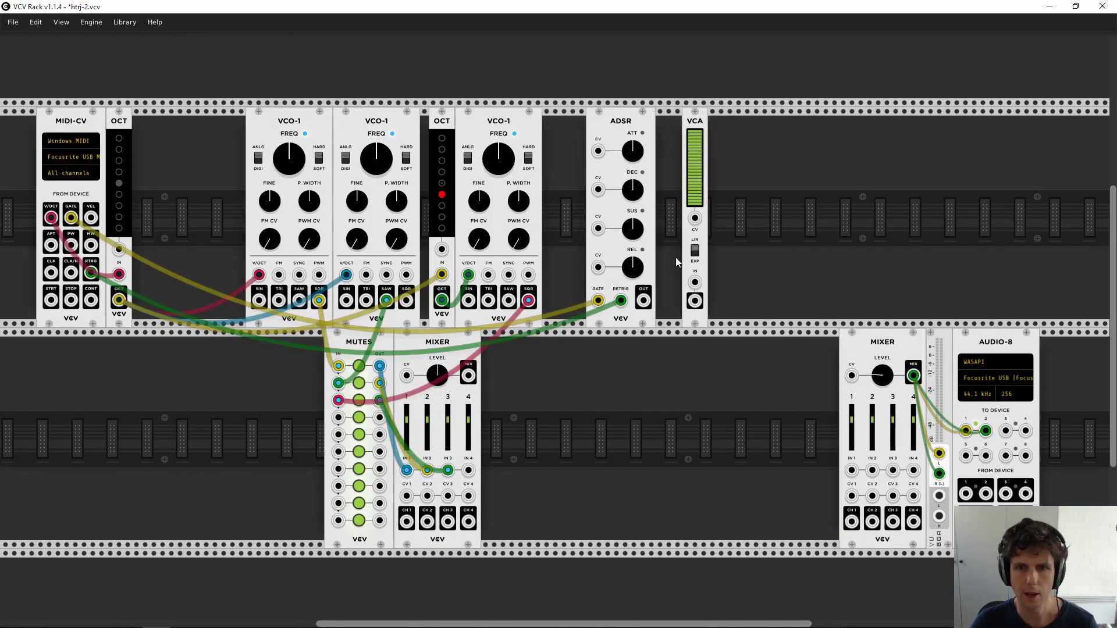
drag(644, 304, 694, 219)
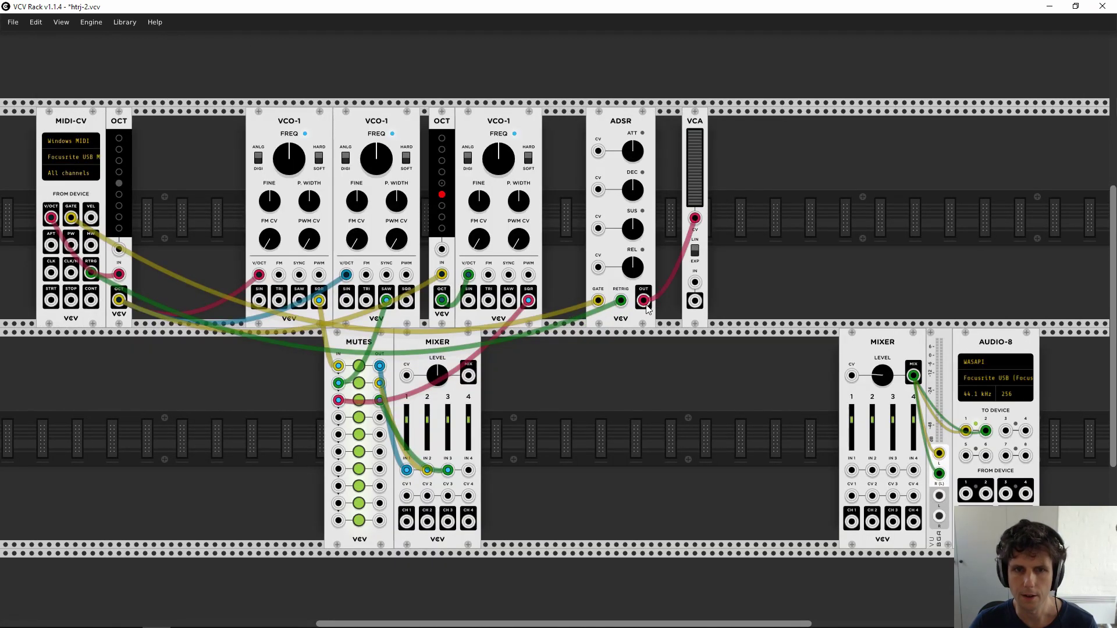
drag(468, 376, 851, 472)
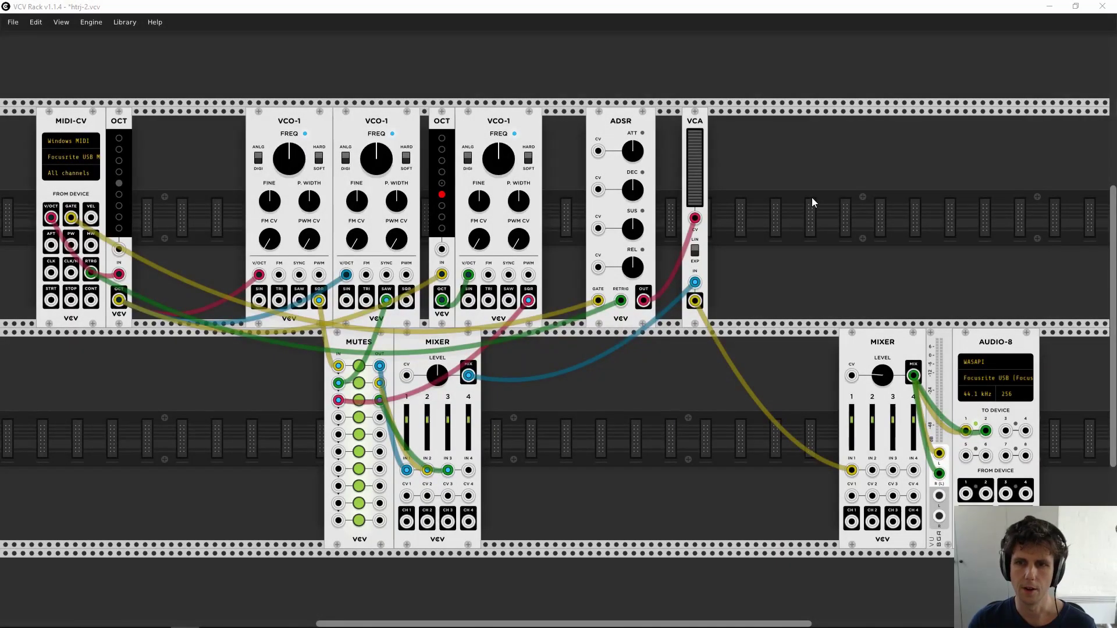
Step: Add two VCF filters before the VCA and route the oscillator mix into the first
right_click(738, 177)
text(vcf)
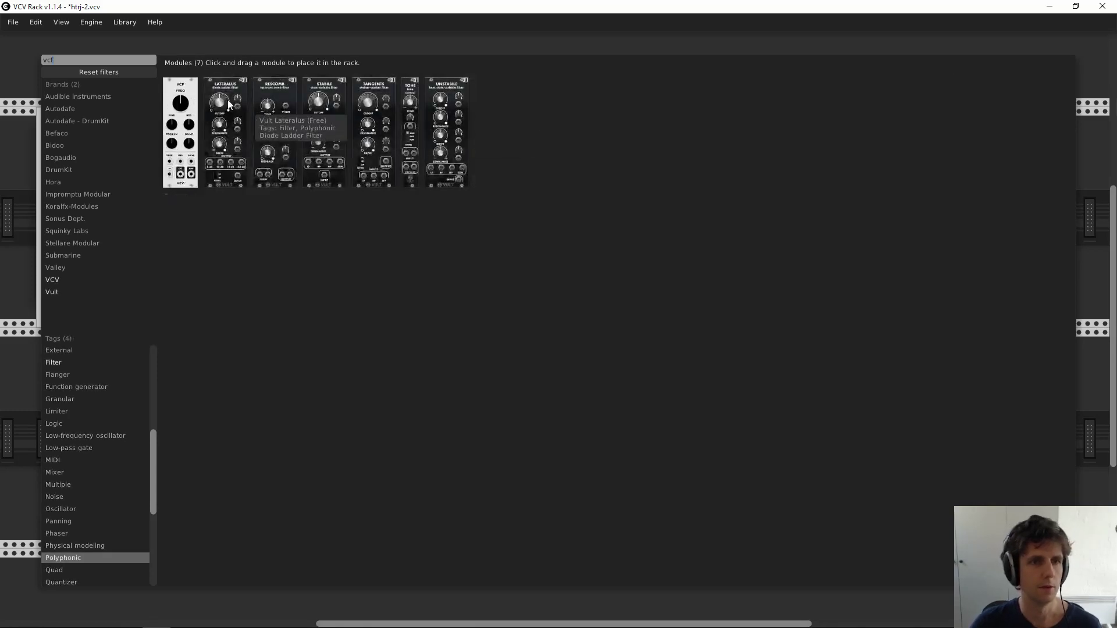
drag(180, 134, 790, 129)
right_click(790, 129)
click(846, 200)
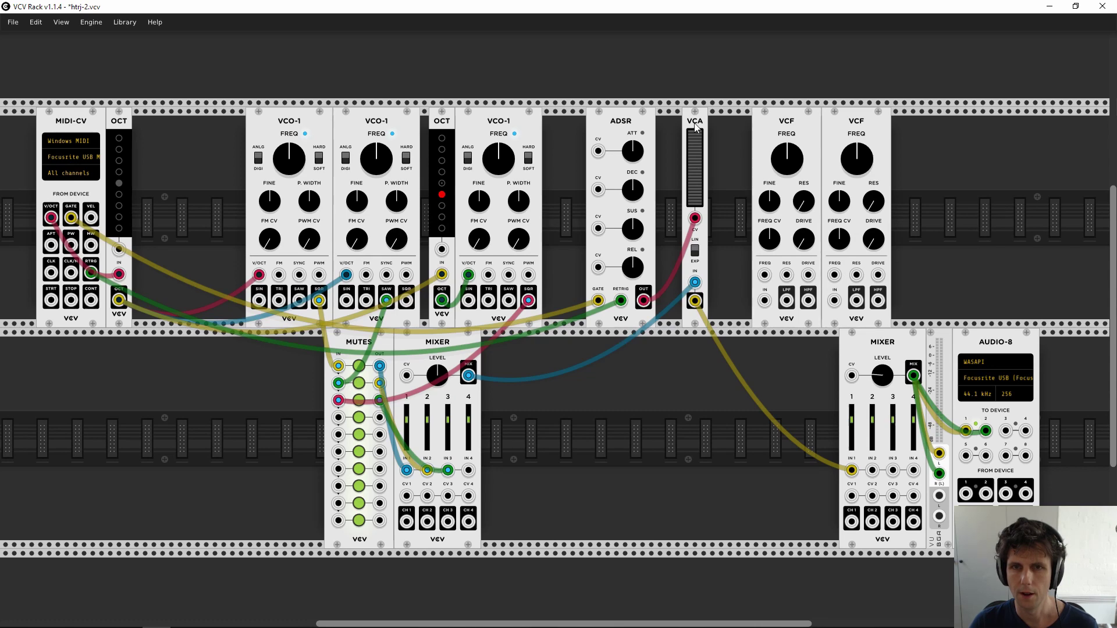
drag(696, 128, 906, 128)
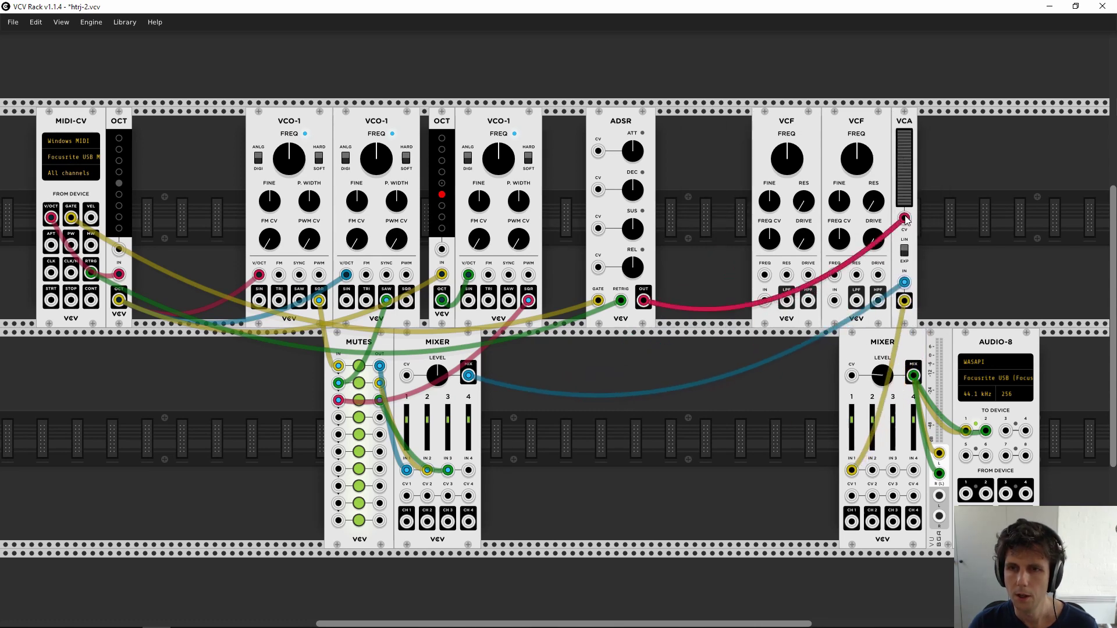
mouse_move(904, 282)
mouse_down()
mouse_move(764, 300)
mouse_move(834, 301)
mouse_move(904, 283)
mouse_up()
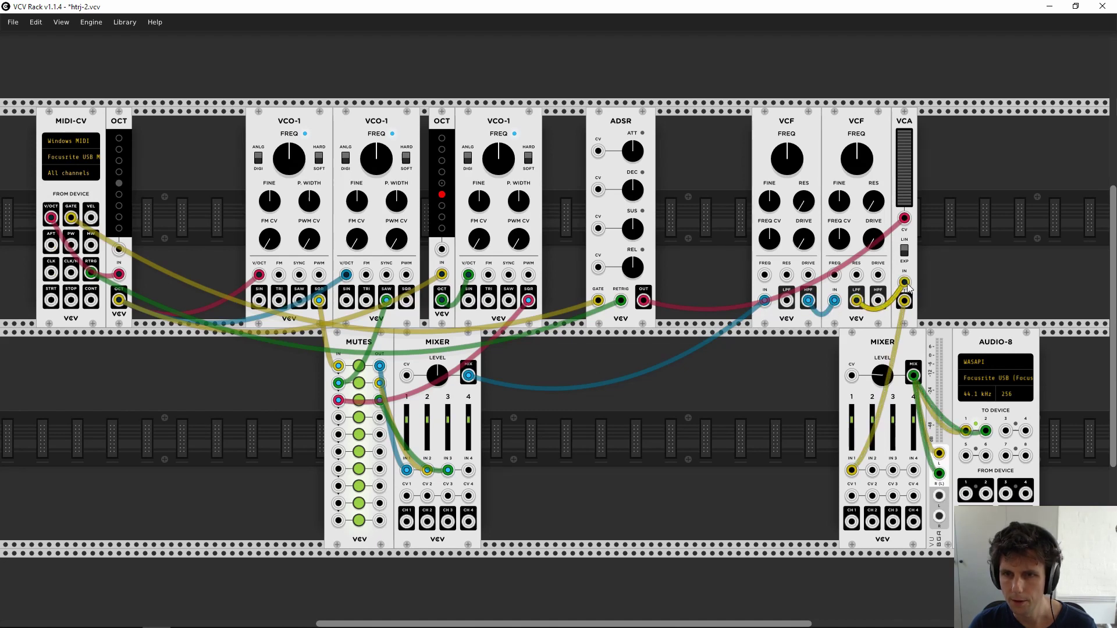
Step: Fine-tune both filters' cutoff frequencies and drop the octave setting by one
drag(873, 169, 872, 145)
drag(800, 175, 800, 238)
drag(856, 159, 857, 169)
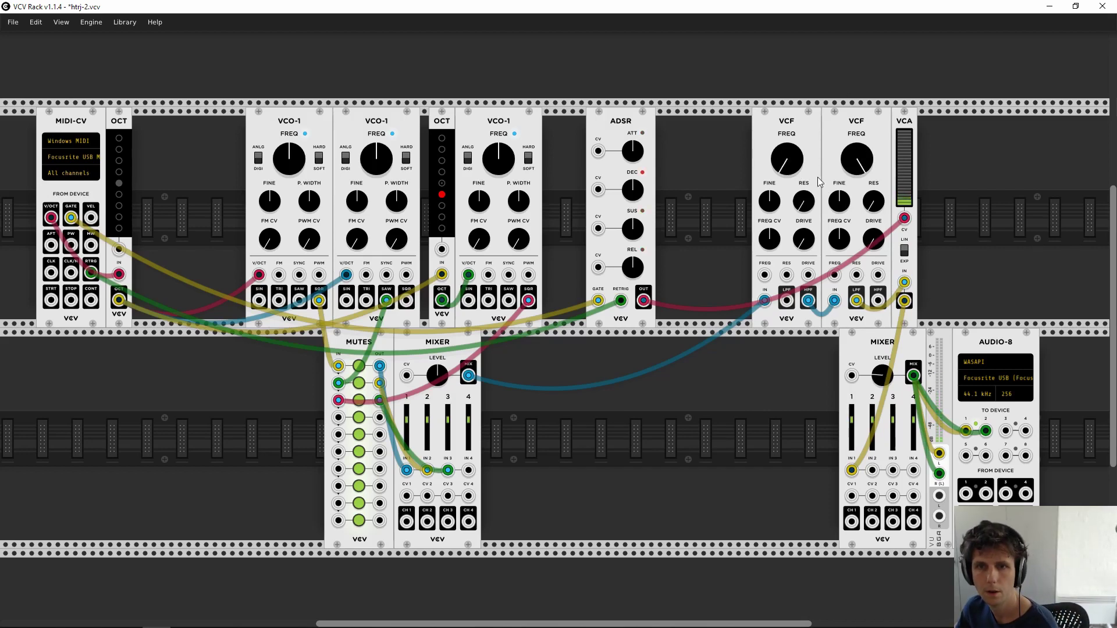
click(119, 173)
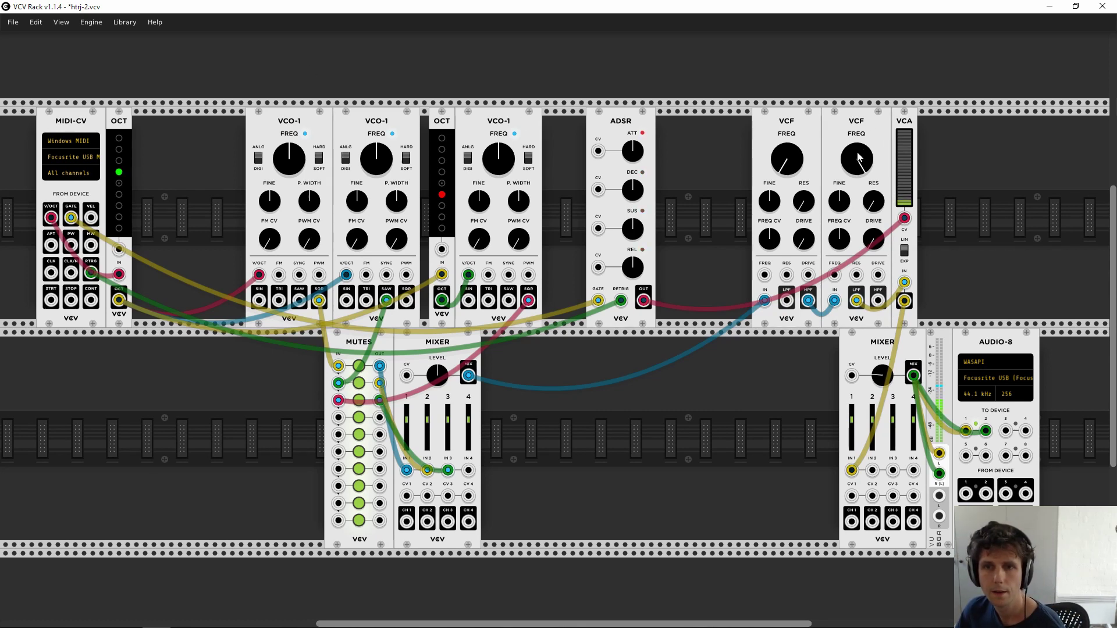
mouse_move(859, 157)
mouse_down()
mouse_move(858, 141)
mouse_move(859, 152)
mouse_up()
drag(786, 158, 777, 164)
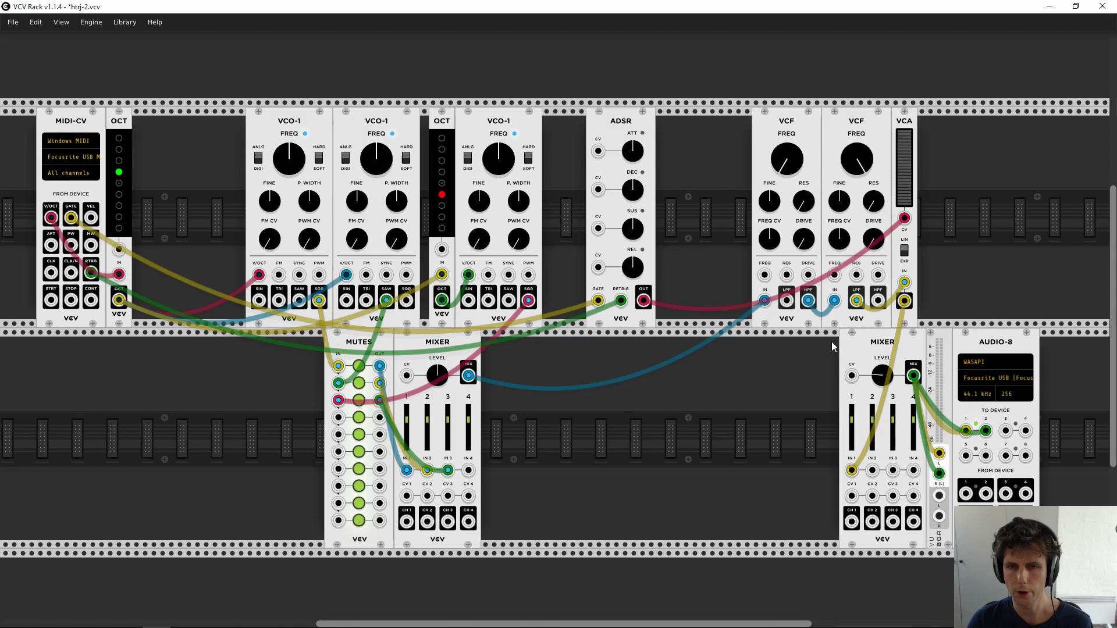
Step: Search for chorus and place the Chorus module in the lower rack row
right_click(730, 393)
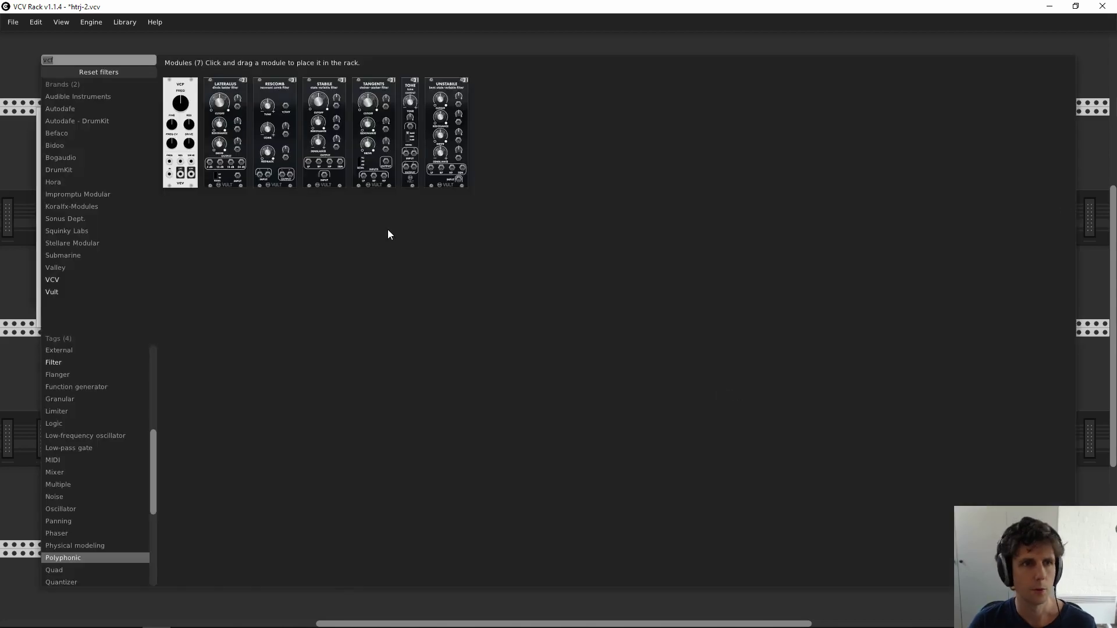
text(ch)
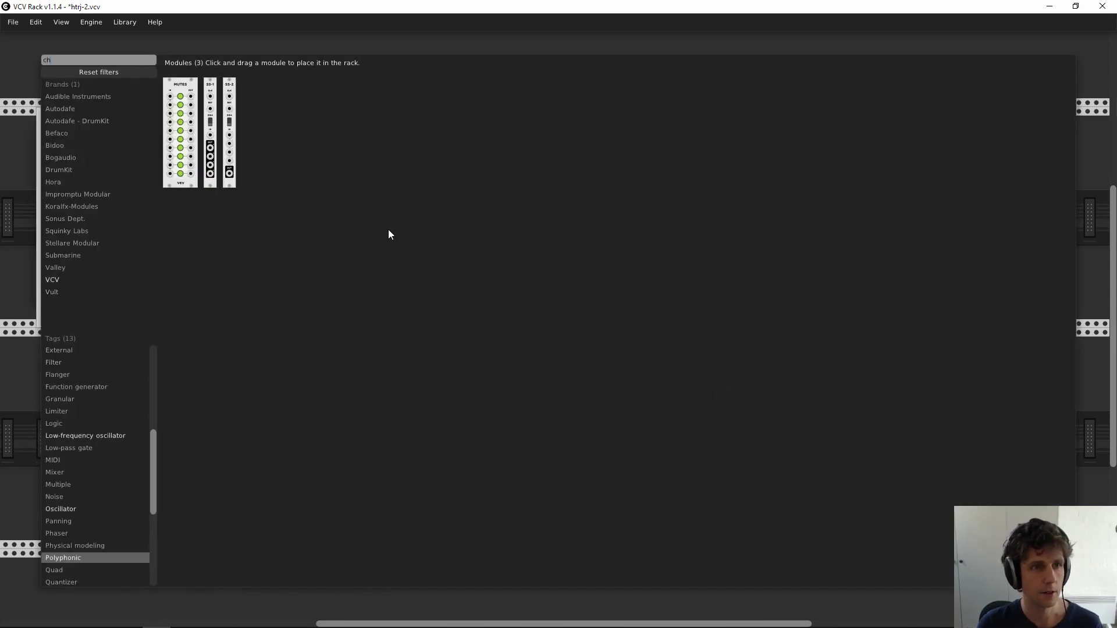
text(orus)
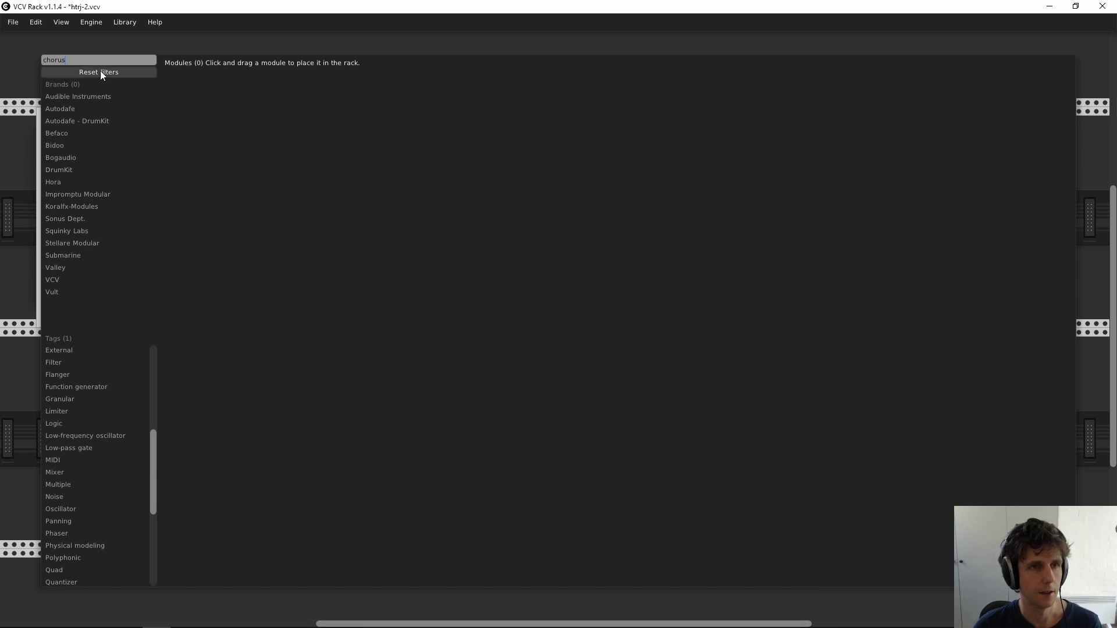
click(99, 71)
click(89, 57)
text(choru)
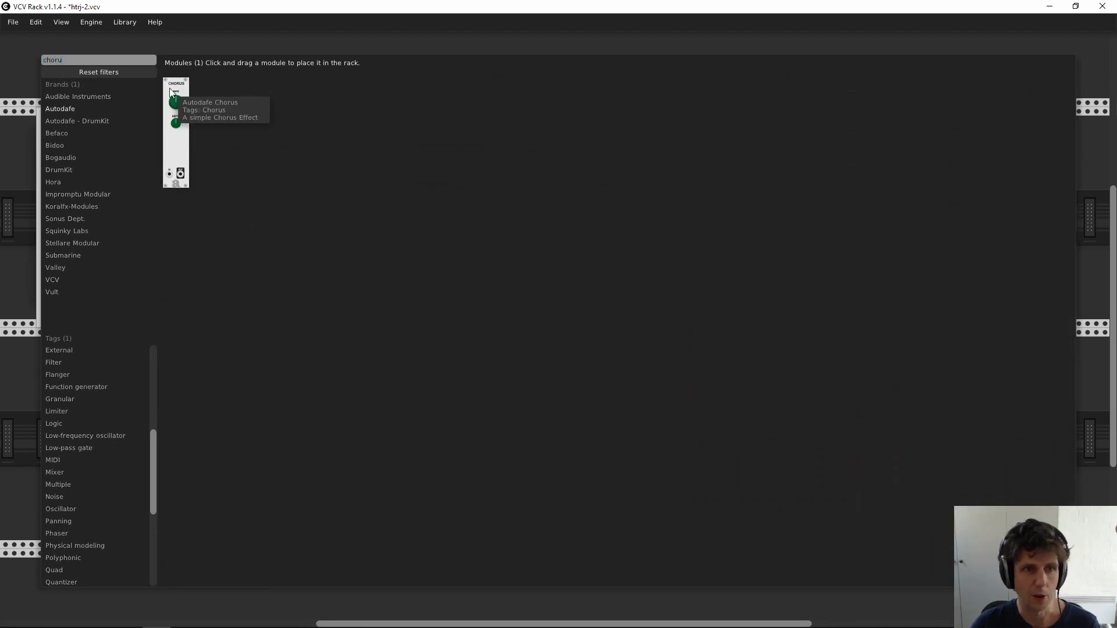
drag(169, 89, 753, 402)
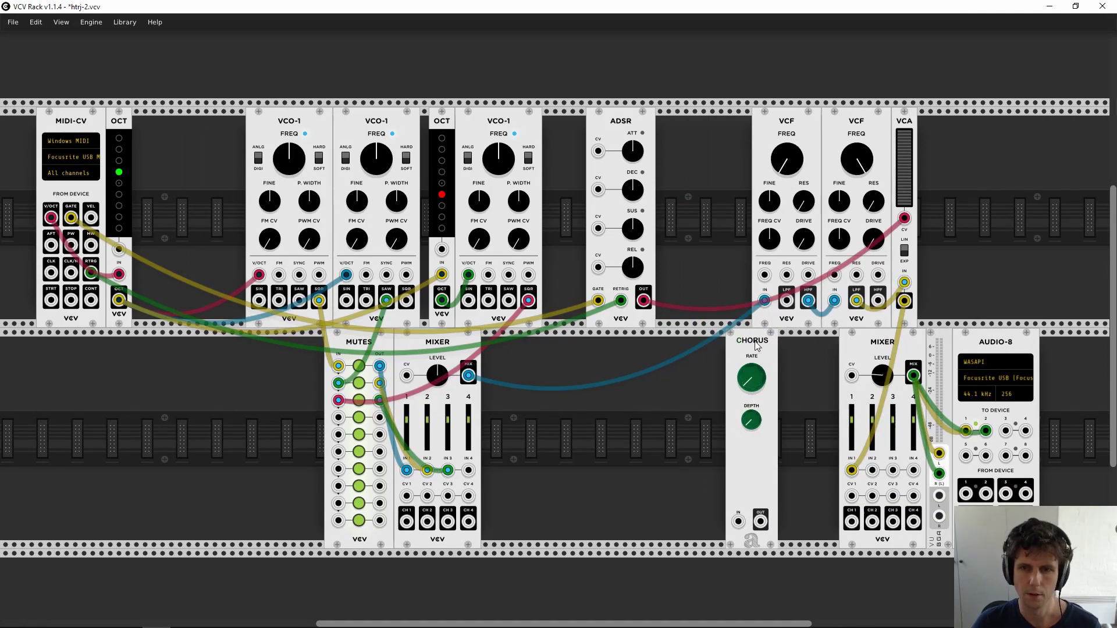
Step: Shift the mixer right and set the Chorus right next to it
drag(758, 346, 767, 345)
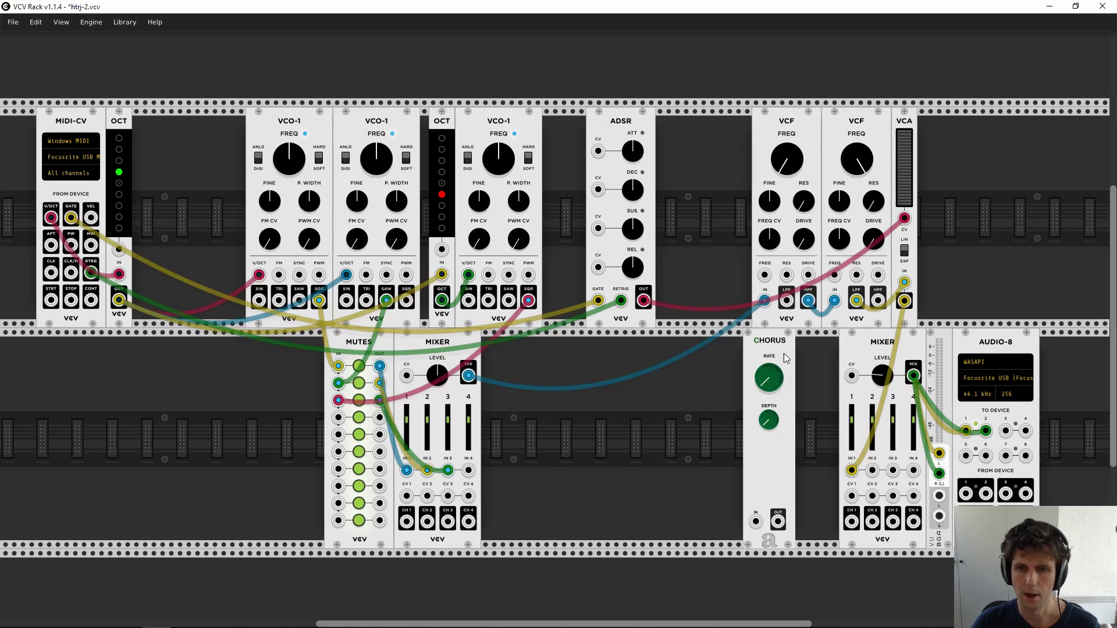
drag(869, 351, 912, 352)
drag(769, 349, 804, 349)
right_click(716, 374)
Step: Add a Sum module taking the VCA output at POLY and feeding its mono sum to the Chorus
key(Escape)
right_click(718, 368)
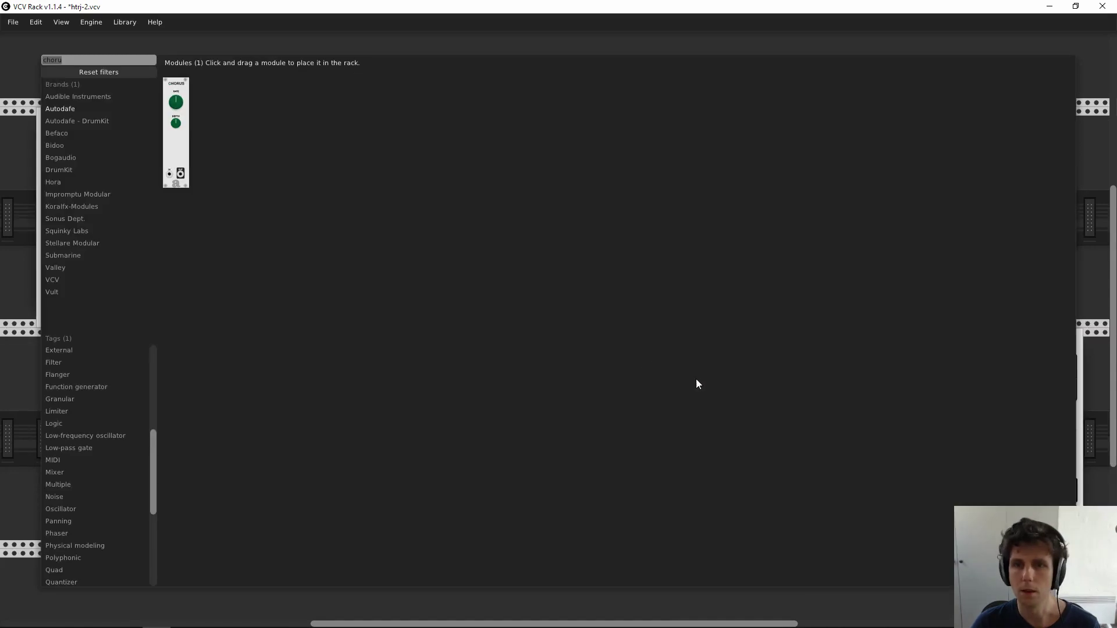
text(sum)
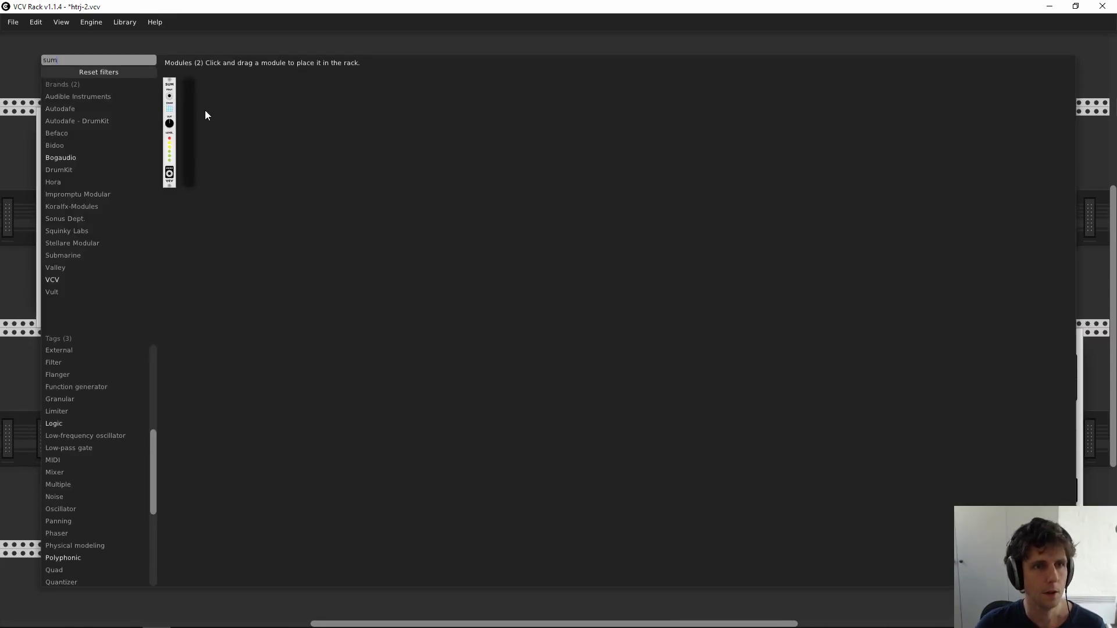
drag(177, 110, 769, 372)
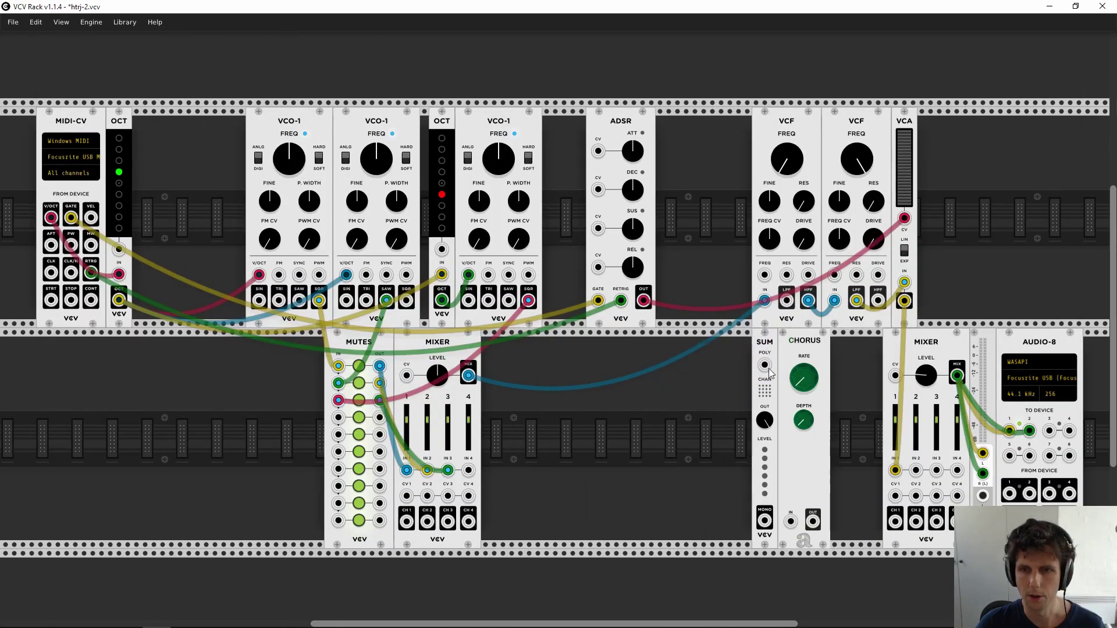
drag(895, 470, 764, 365)
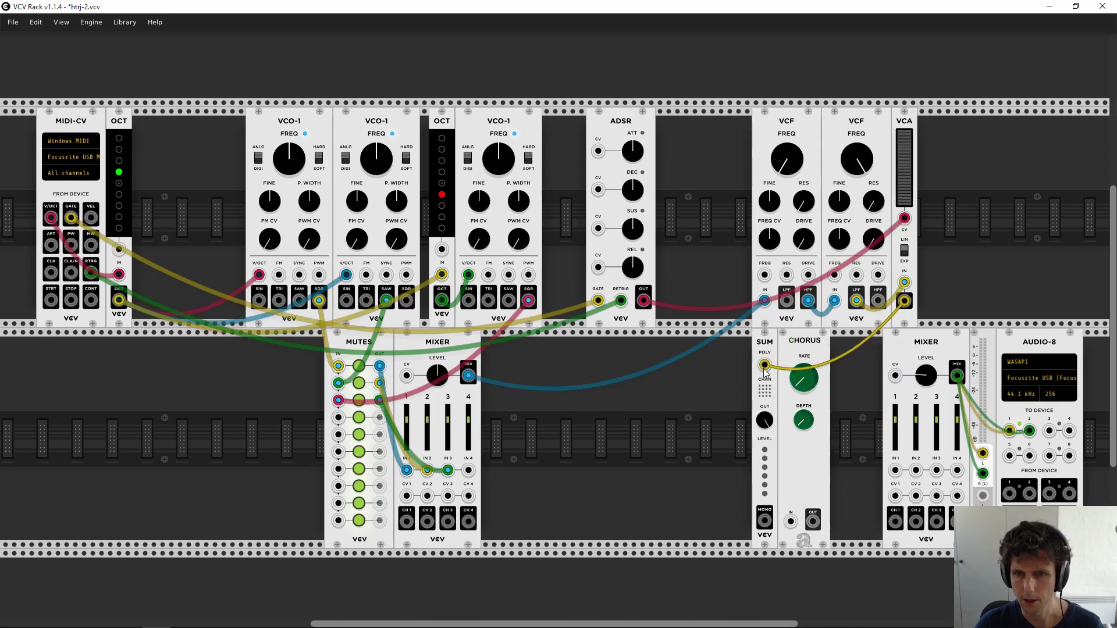
drag(764, 520, 894, 470)
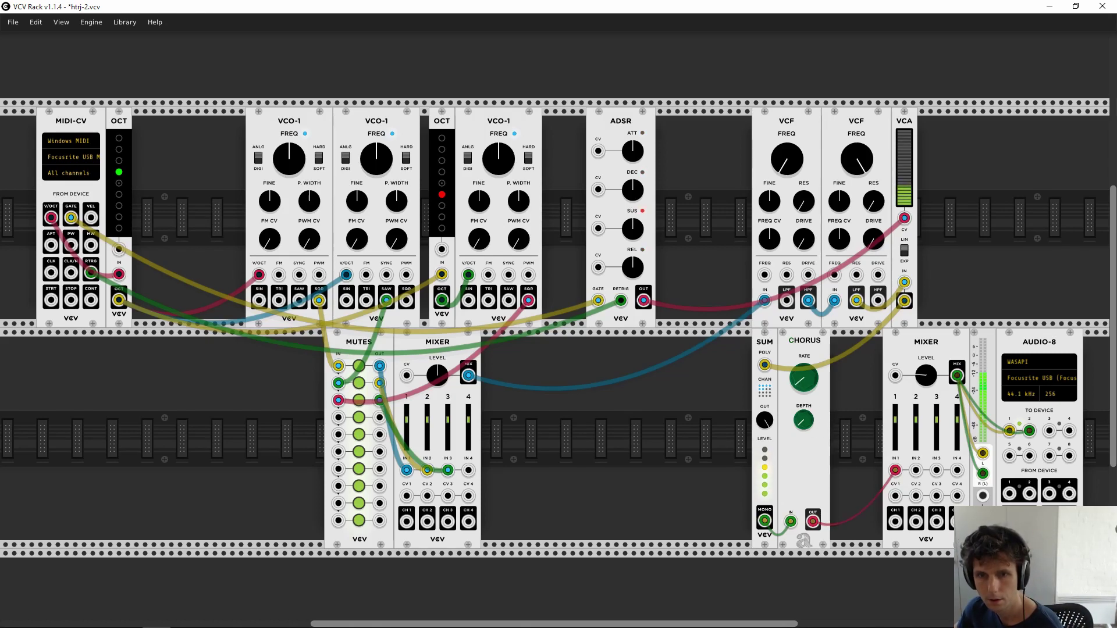
Step: Adjust the chorus RATE and DEPTH knobs
drag(802, 378, 801, 356)
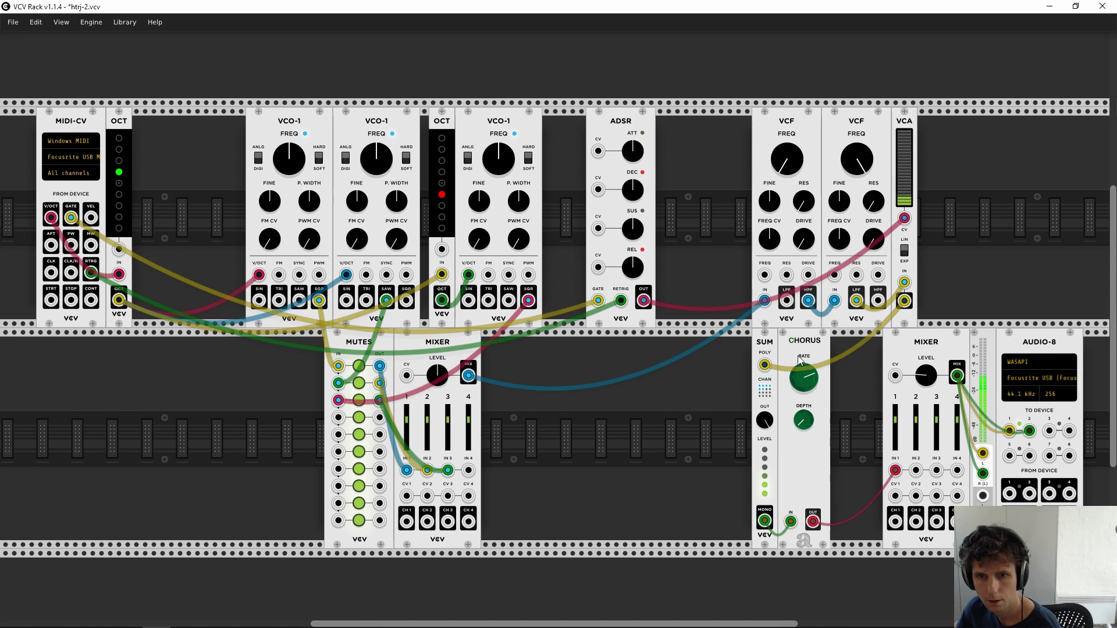
click(804, 427)
drag(804, 427, 801, 423)
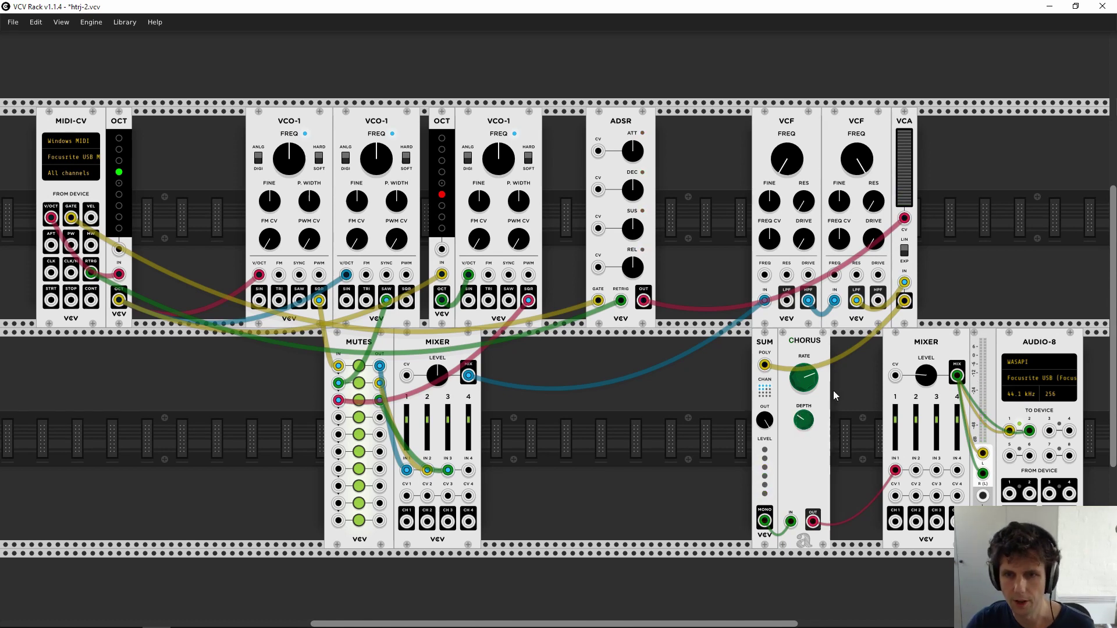
drag(803, 377, 803, 389)
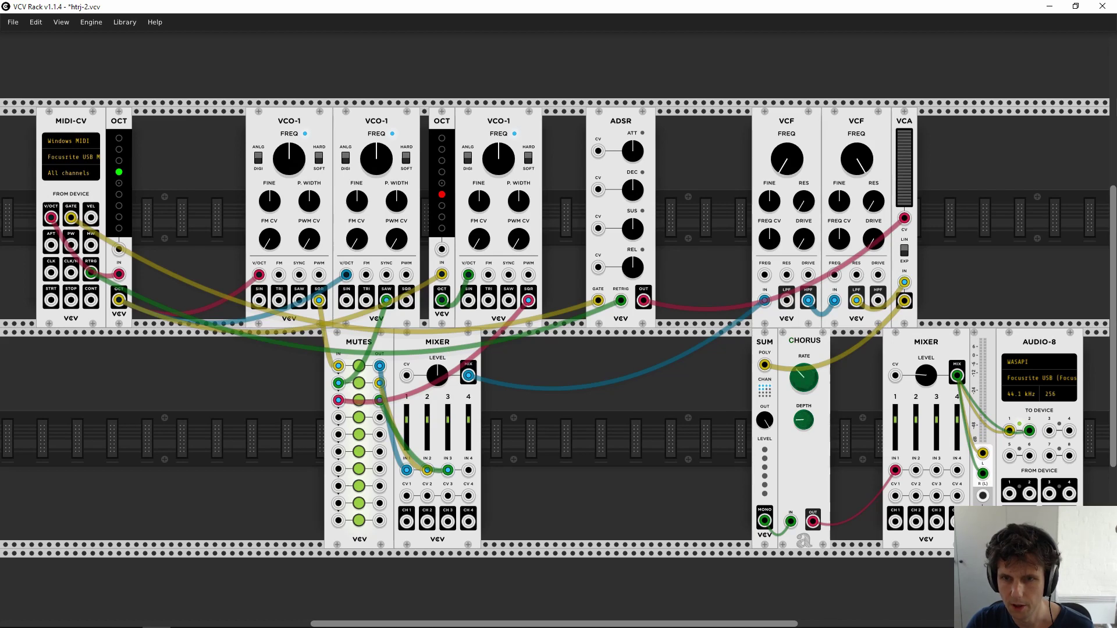
Step: Place a Bypass module between Chorus and Mixer, with the mono sum in and its output to the mixer
right_click(689, 413)
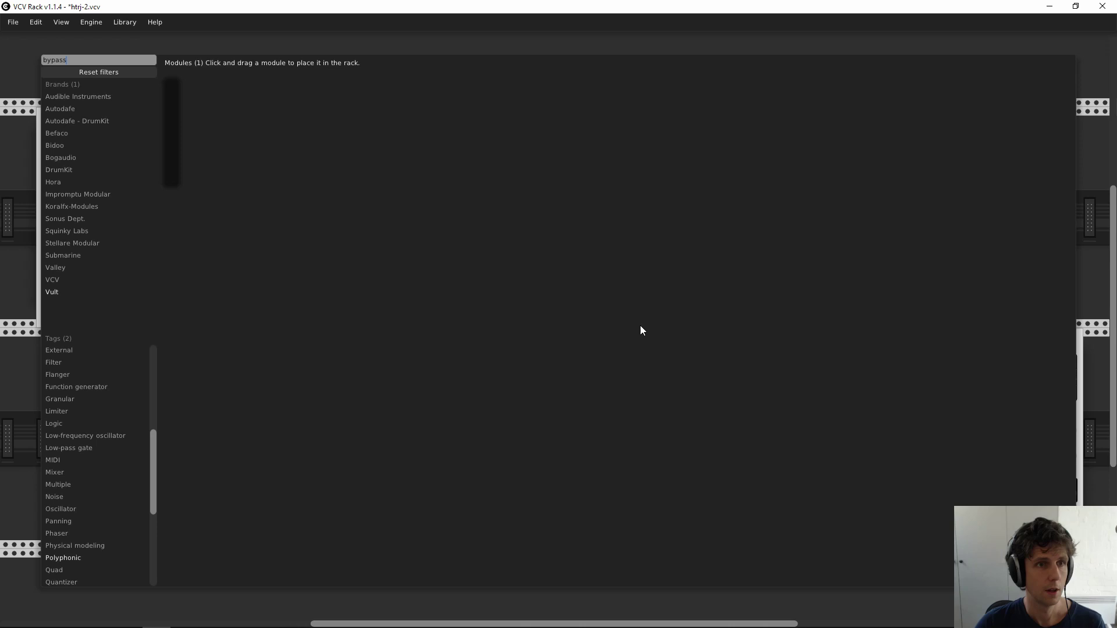
click(173, 89)
drag(667, 296, 844, 396)
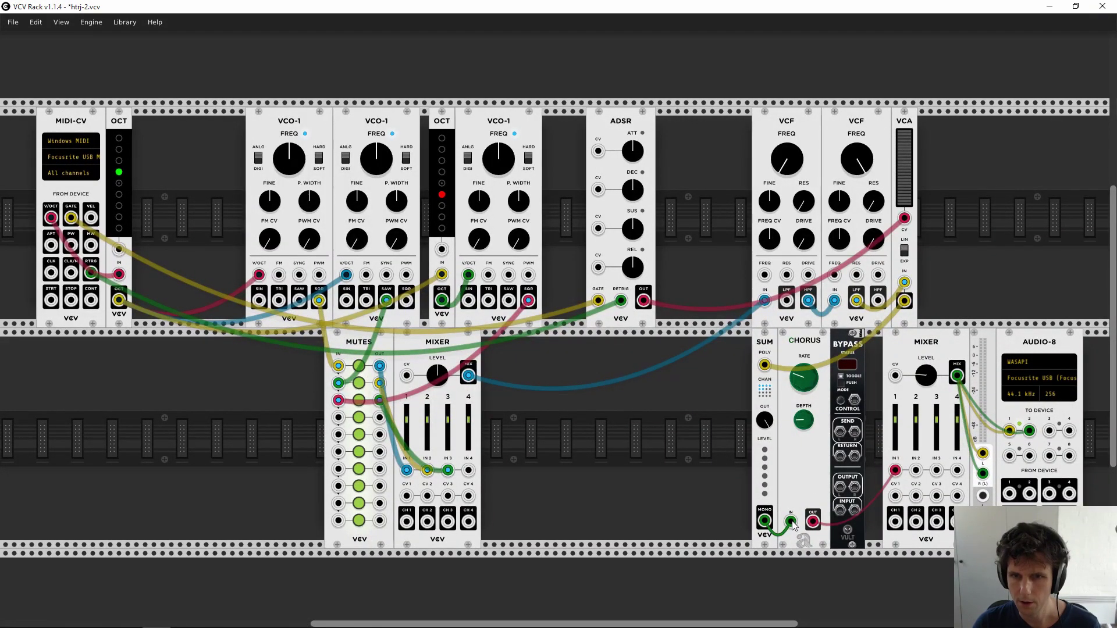
drag(791, 521, 839, 510)
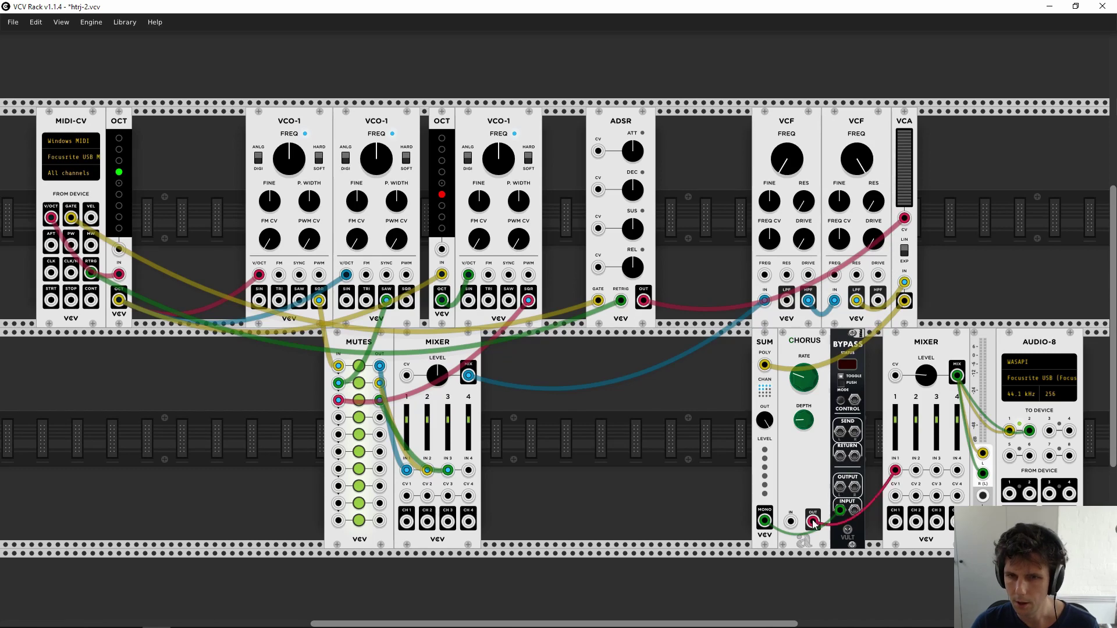
drag(812, 521, 839, 487)
Step: Loop the Chorus through the Bypass send and return, and engage the bypass toggle
drag(838, 431, 790, 521)
drag(839, 455, 813, 521)
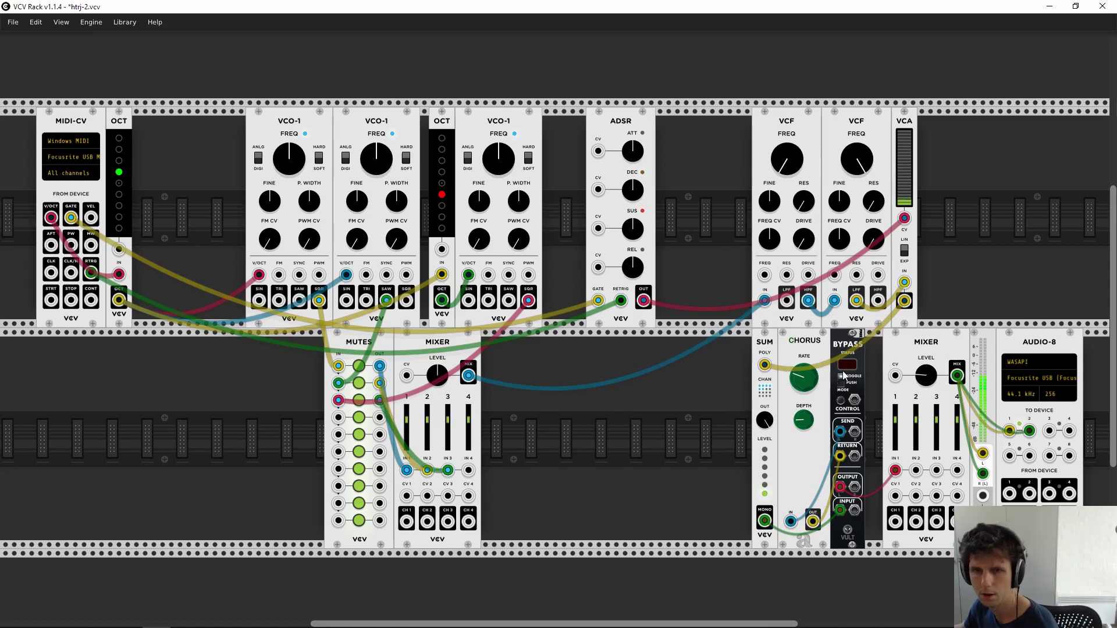
click(840, 402)
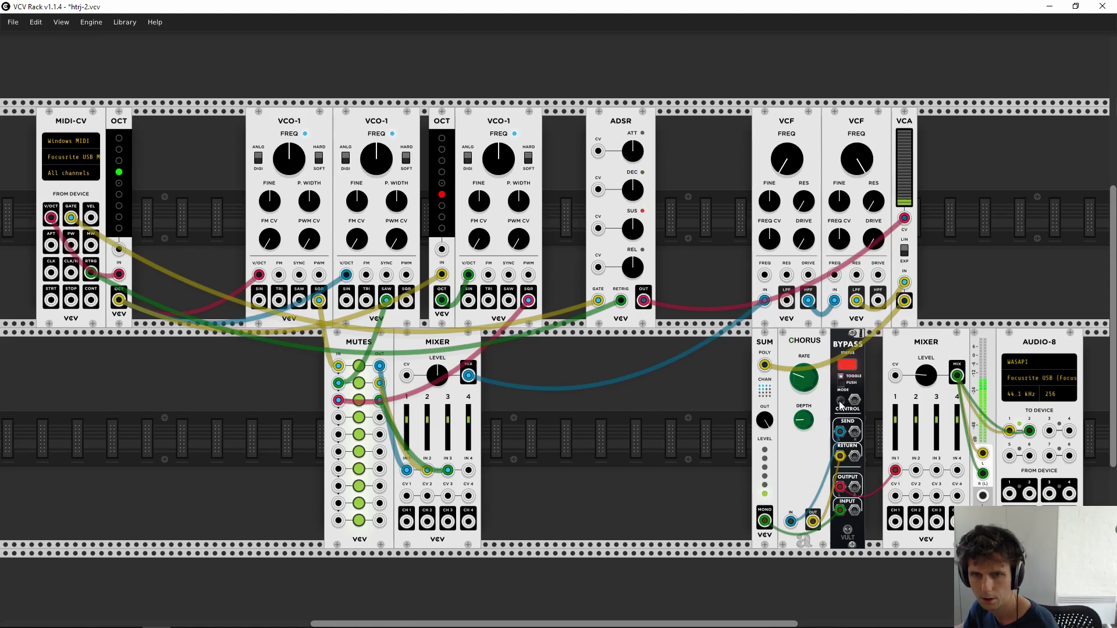
click(839, 401)
click(838, 400)
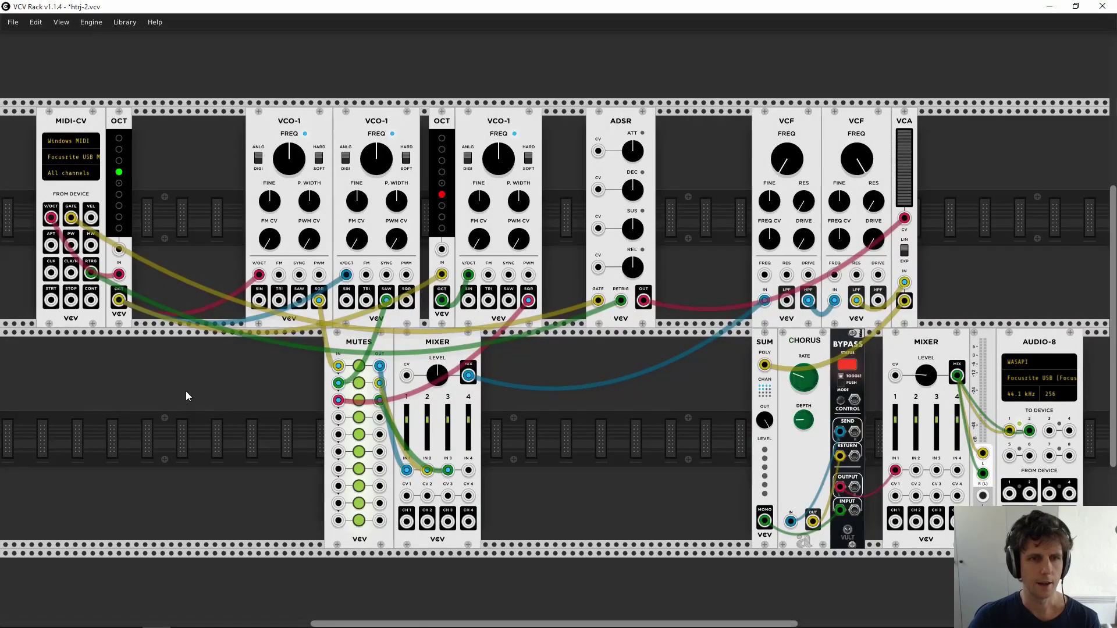
Step: Add an LFO-1 in the lower row and send two copies of its triangle wave into Mutes
right_click(250, 373)
text(vfo)
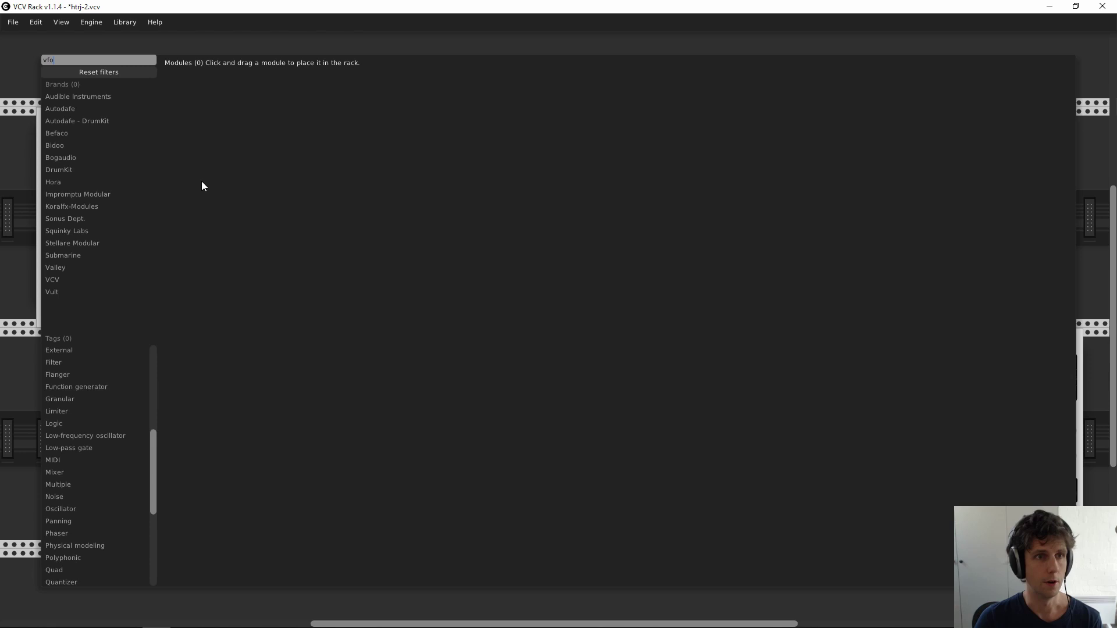
key(BackSpace)
key(BackSpace)
key(BackSpace)
text(lfo)
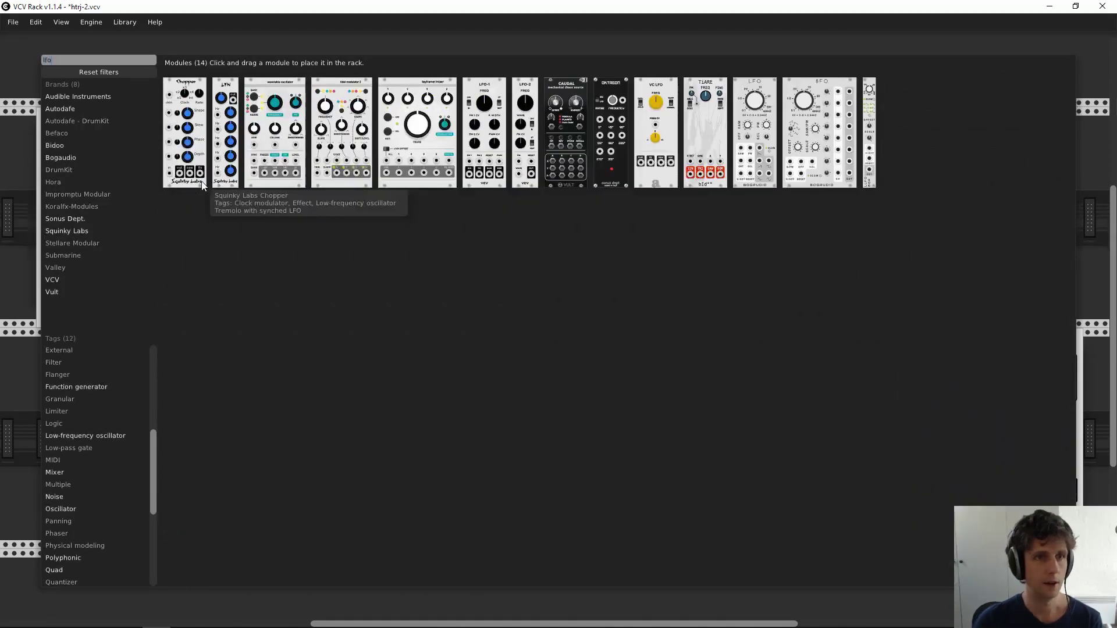
drag(484, 134, 195, 434)
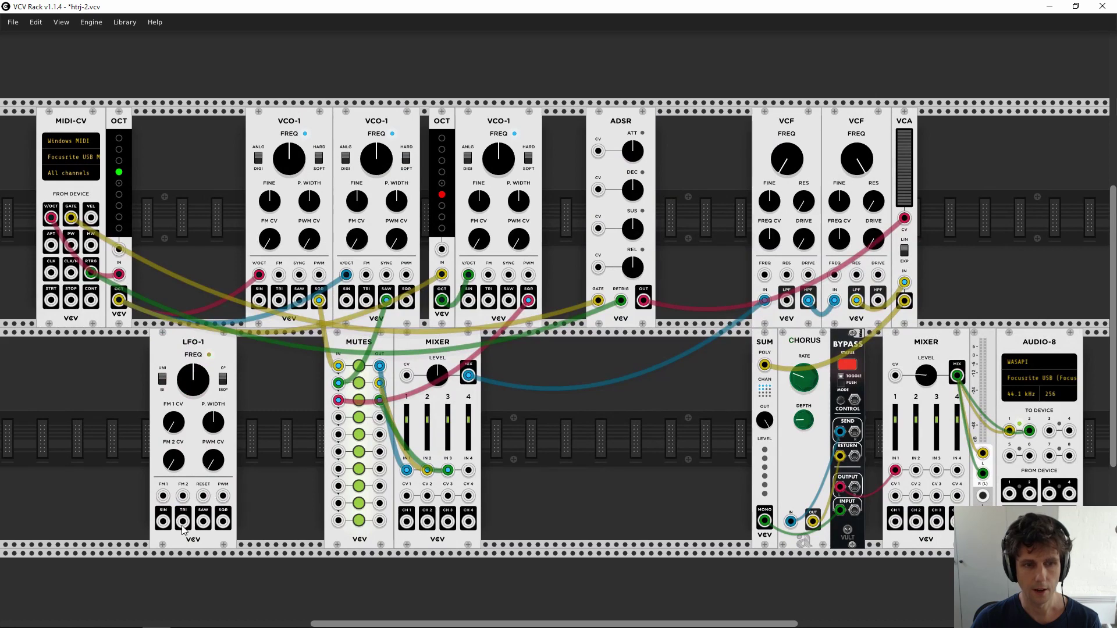
drag(182, 519, 338, 487)
drag(182, 520, 338, 520)
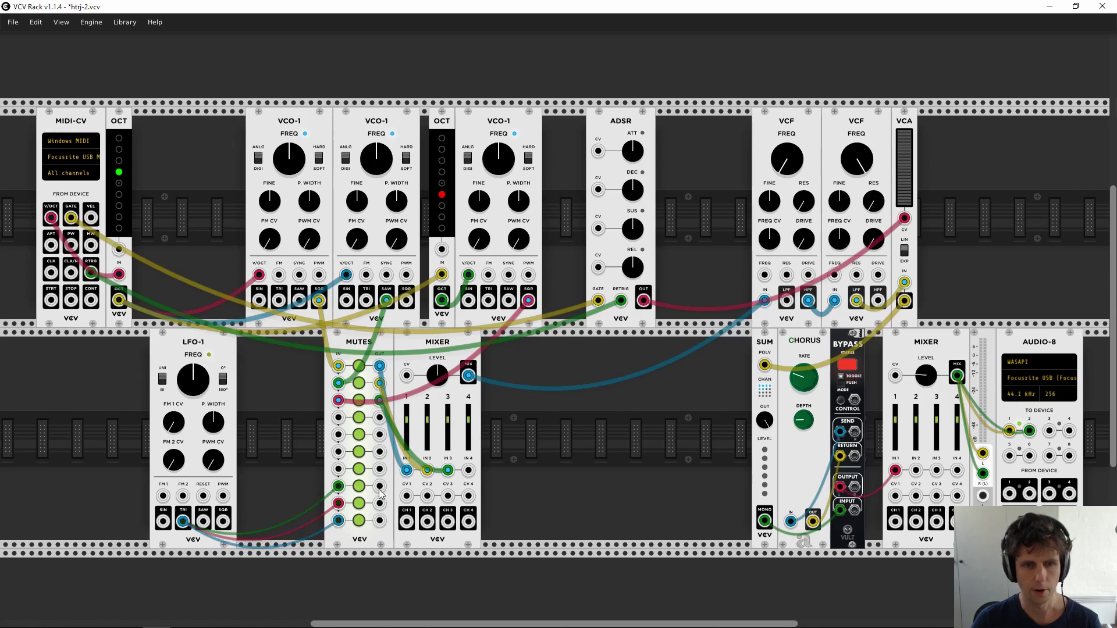
Step: Route Mutes outputs to a VCO square, all three FM inputs and Bypass; shift LFO-1 right
mouse_move(951, 618)
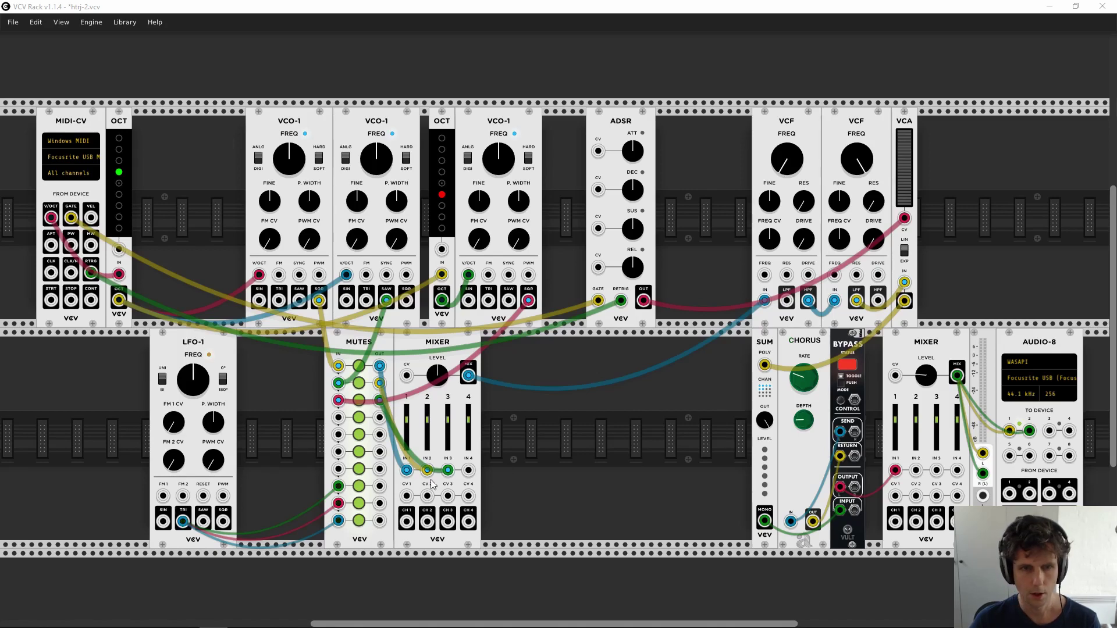
drag(379, 487, 319, 276)
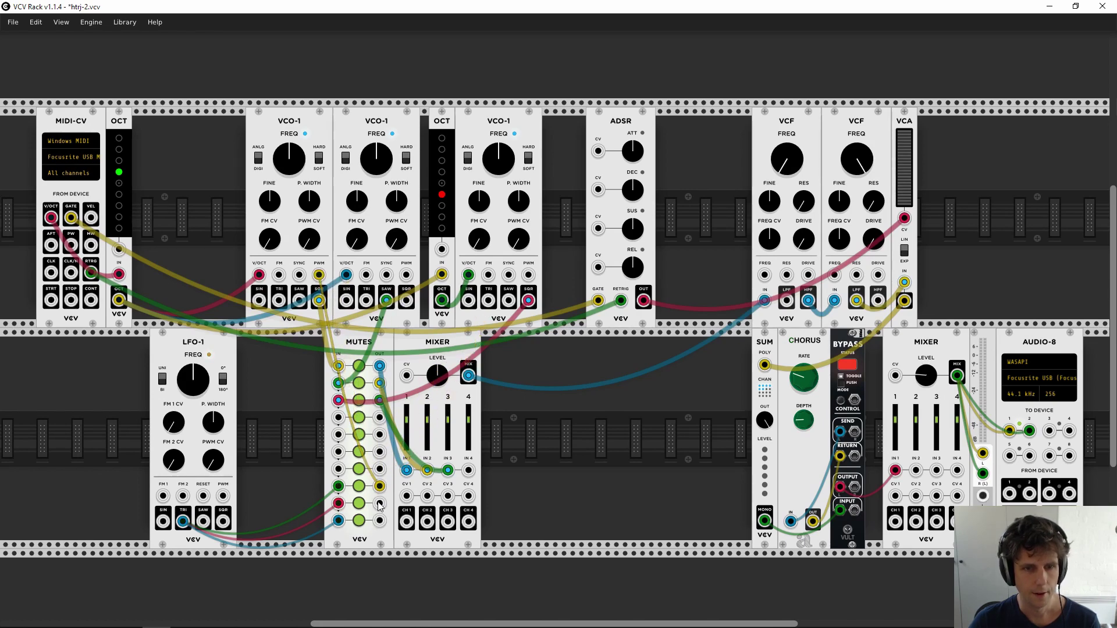
drag(379, 504, 279, 275)
drag(380, 506, 365, 276)
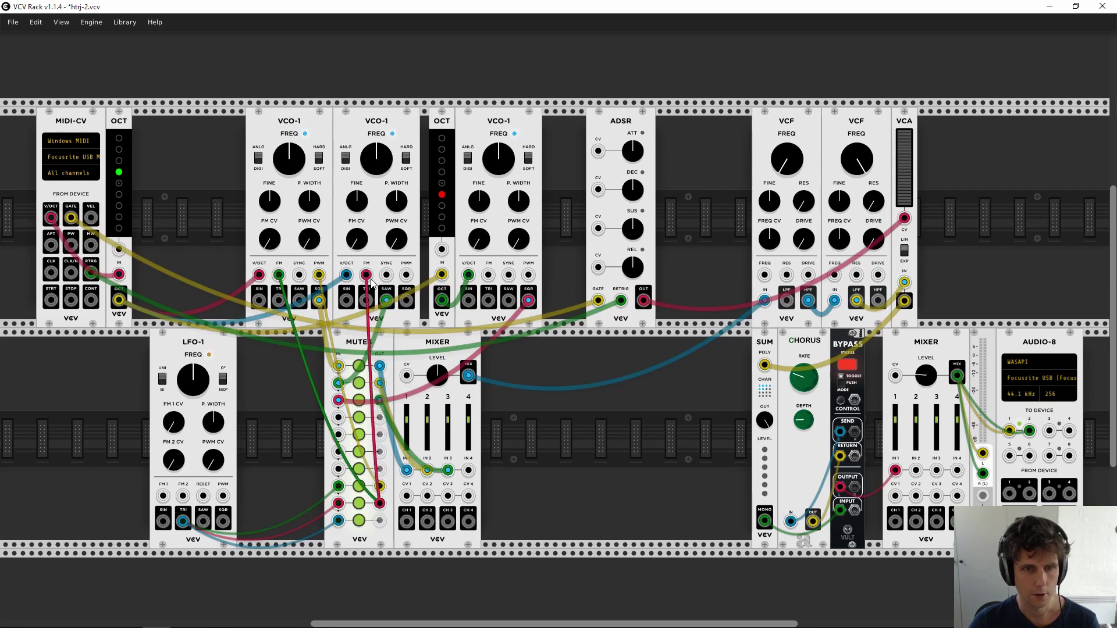
drag(380, 503, 489, 277)
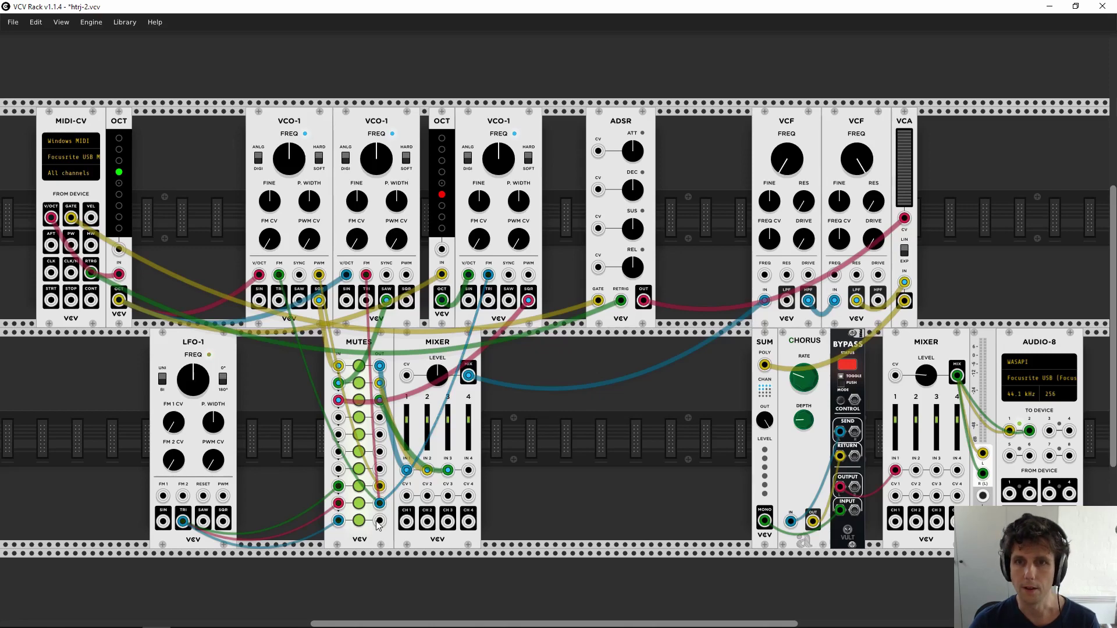
drag(379, 520, 834, 274)
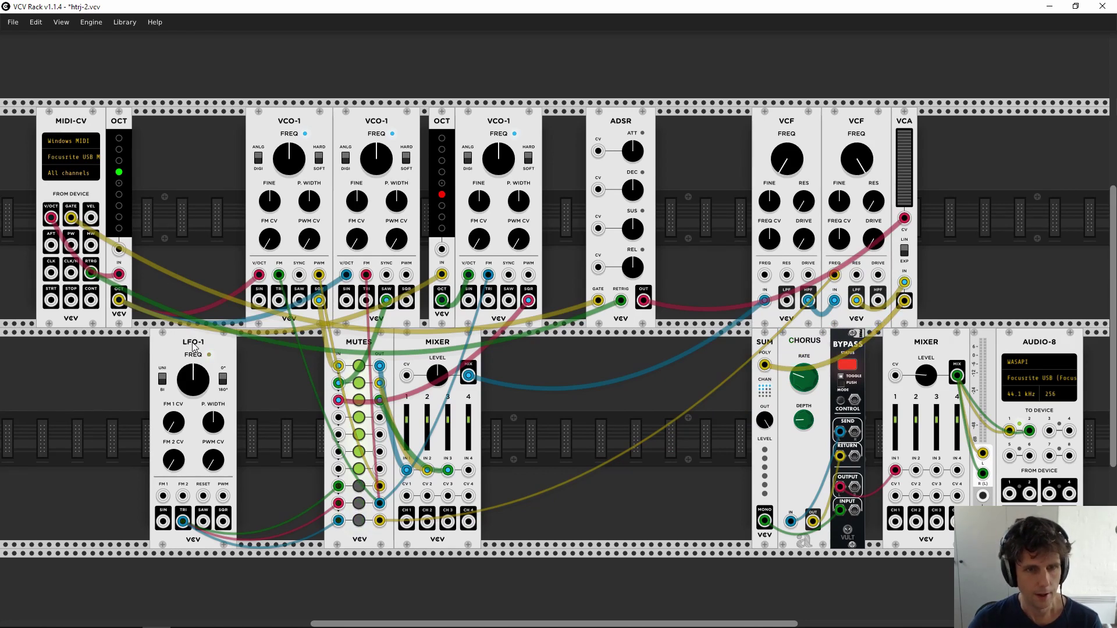
drag(202, 355, 281, 354)
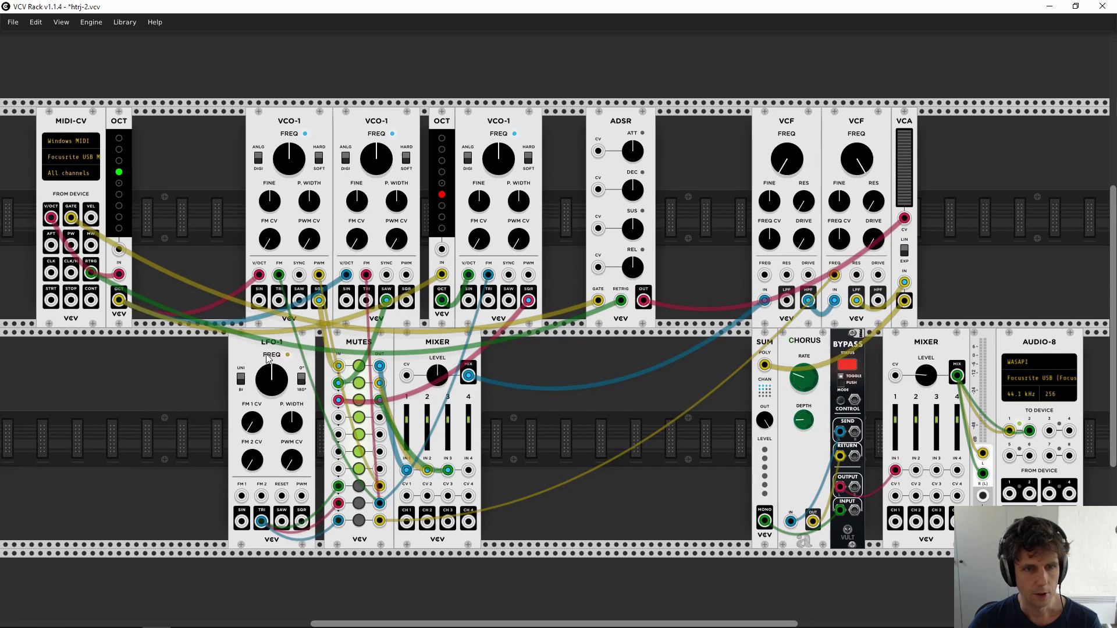
Step: Add a Bogaudio Noise module and a Merge module to the lower row
right_click(176, 395)
text(noise)
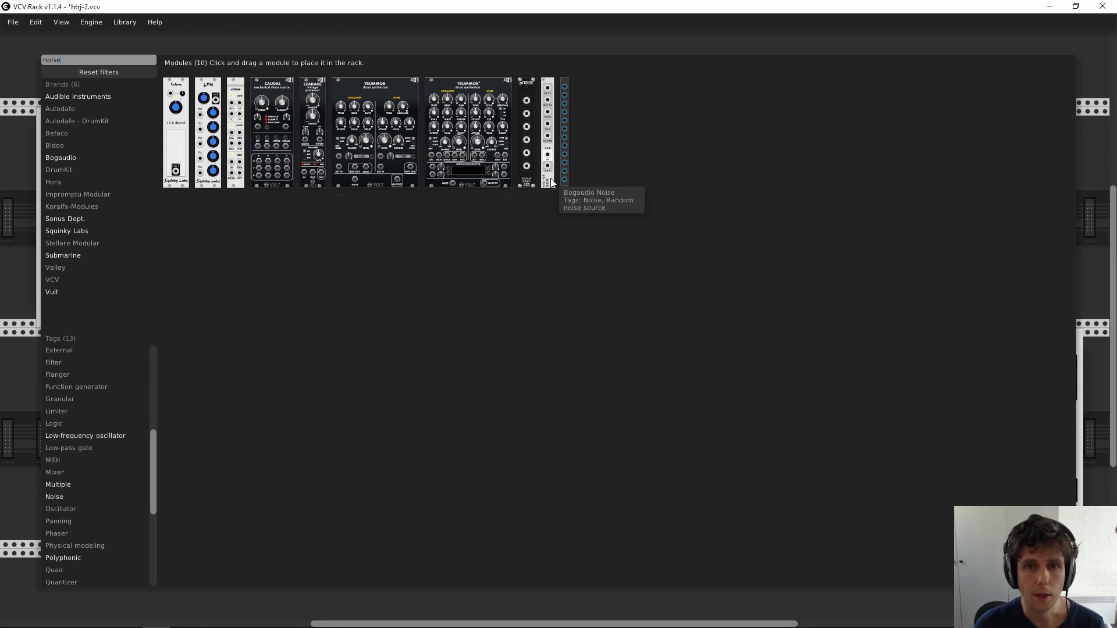
drag(551, 183, 156, 380)
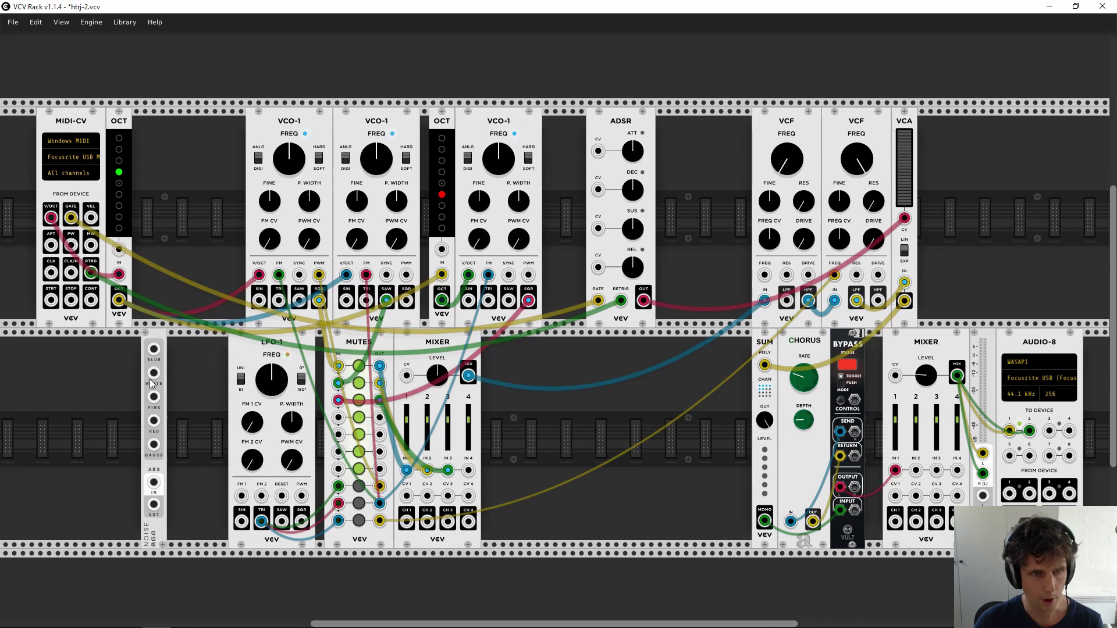
right_click(200, 368)
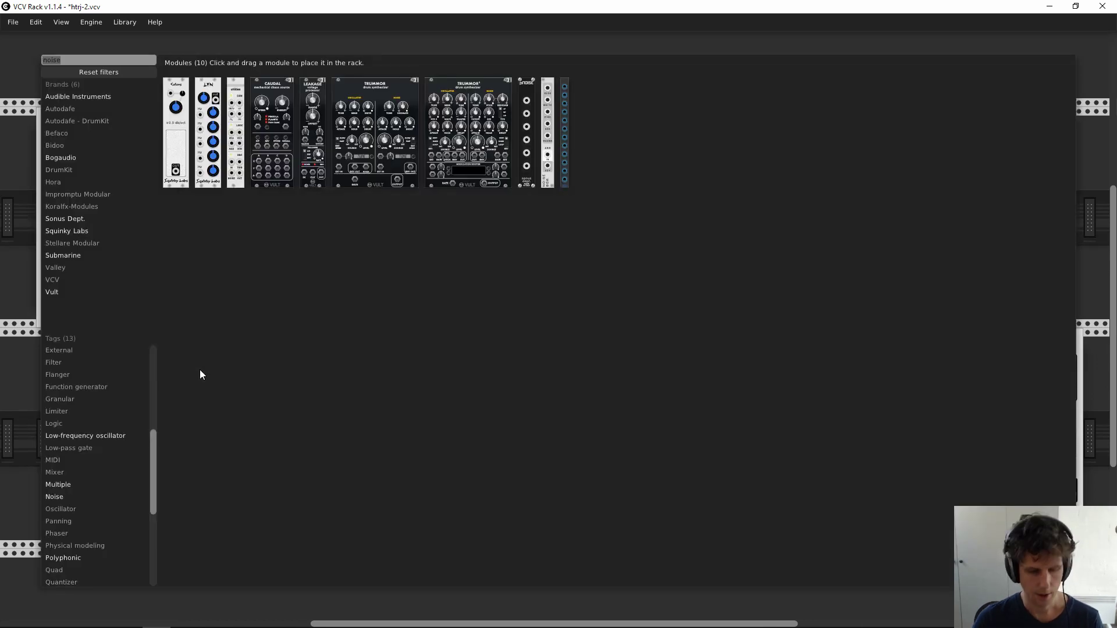
text(poly)
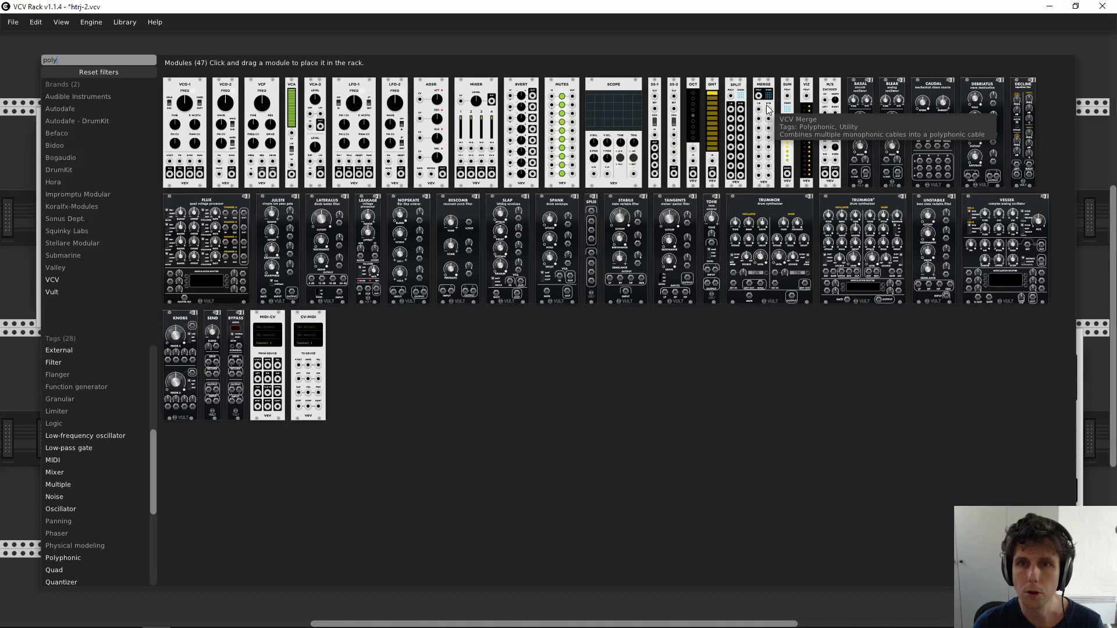
drag(767, 109, 226, 340)
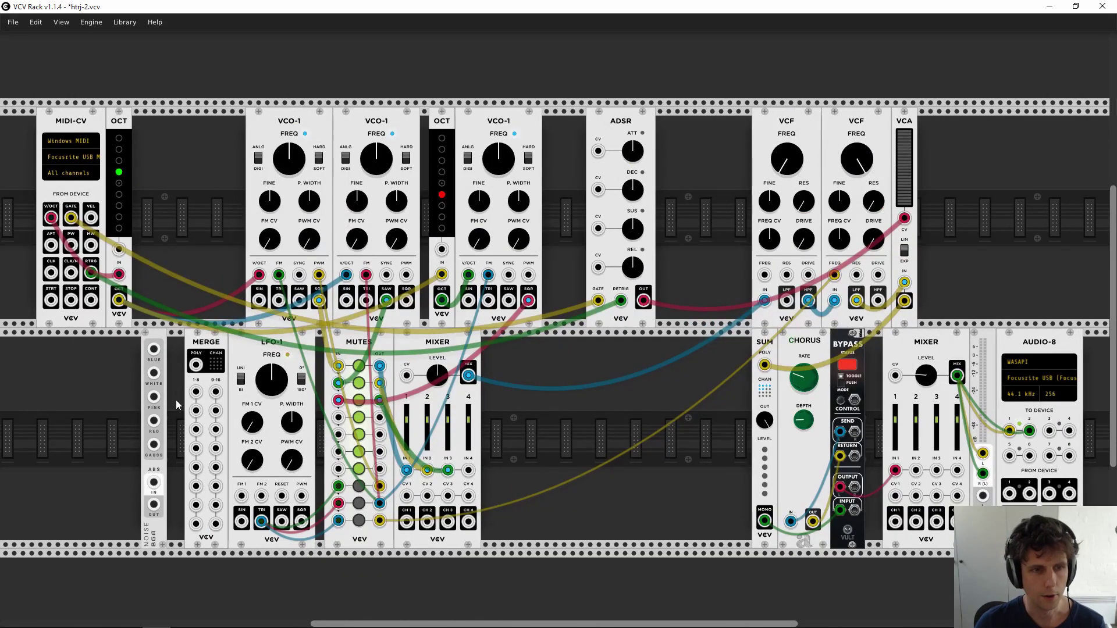
Step: Cable white noise into several Merge inputs and nudge mixer channel 4's level
drag(196, 391, 196, 448)
drag(153, 373, 196, 486)
drag(196, 365, 468, 470)
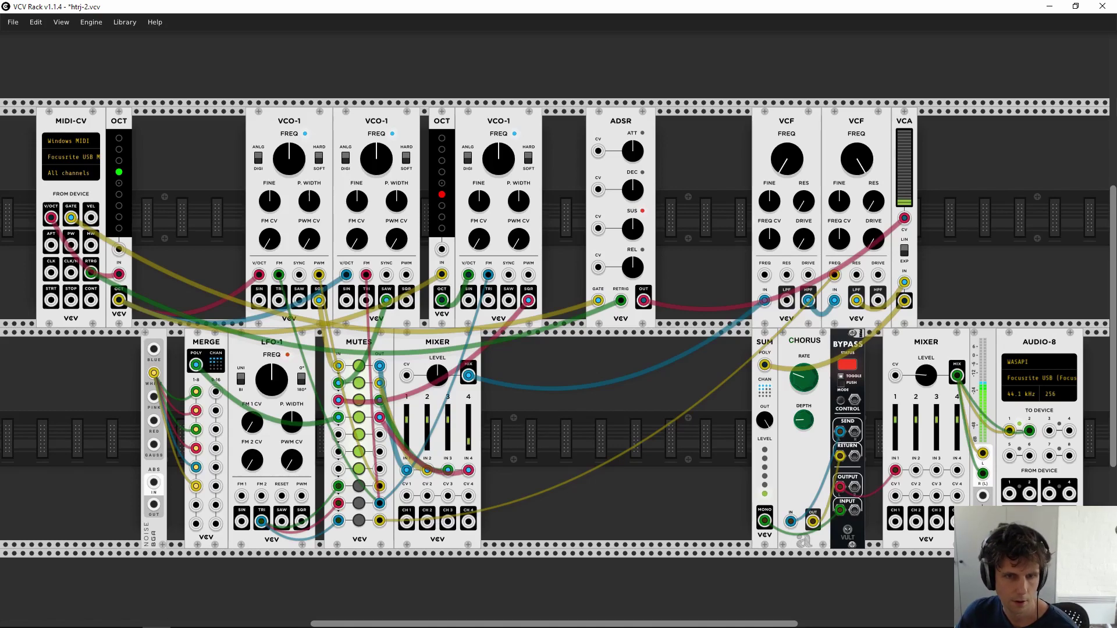
mouse_move(469, 434)
mouse_down()
mouse_move(469, 411)
mouse_move(468, 425)
mouse_up()
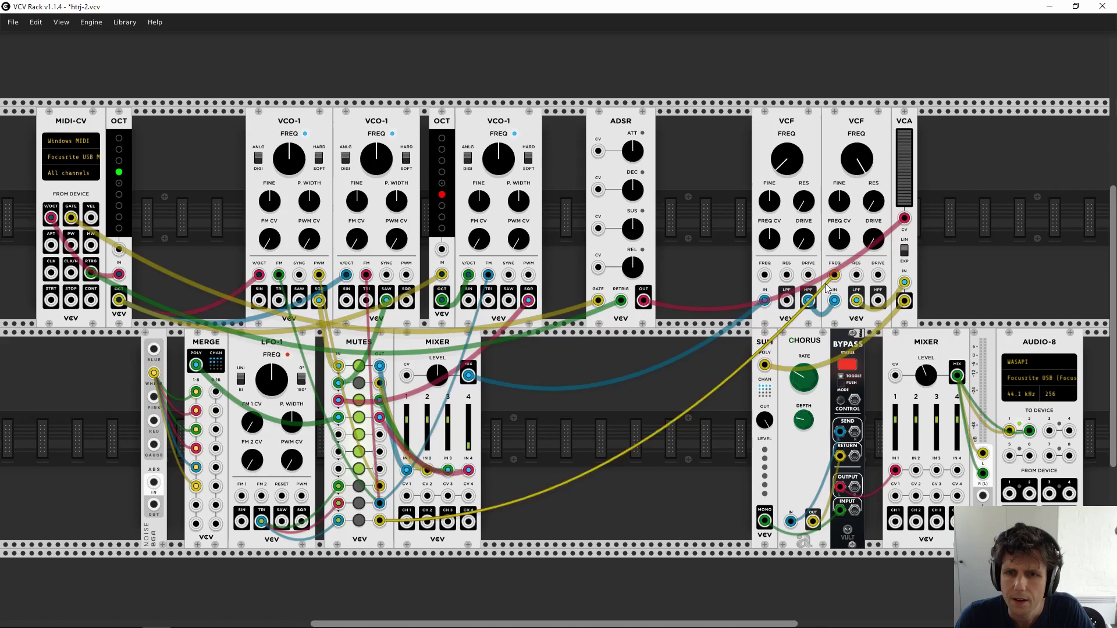
Step: Plug the held cable into the VCF IN jack, raise mixer channel 3, and adjust Chorus depth and rate
drag(827, 287, 833, 299)
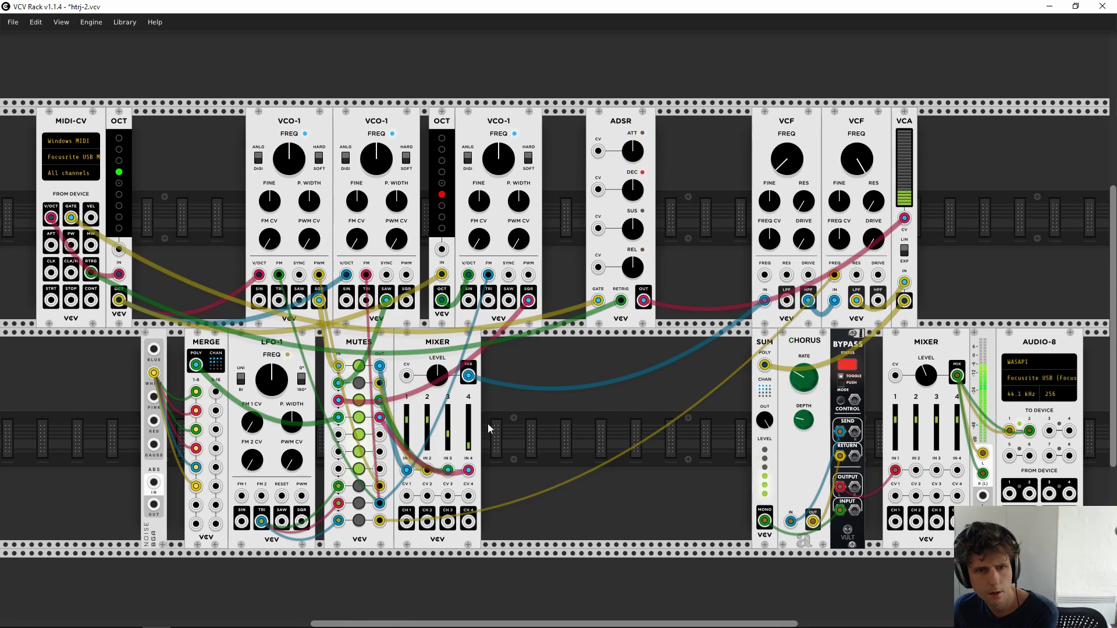
drag(451, 436, 452, 420)
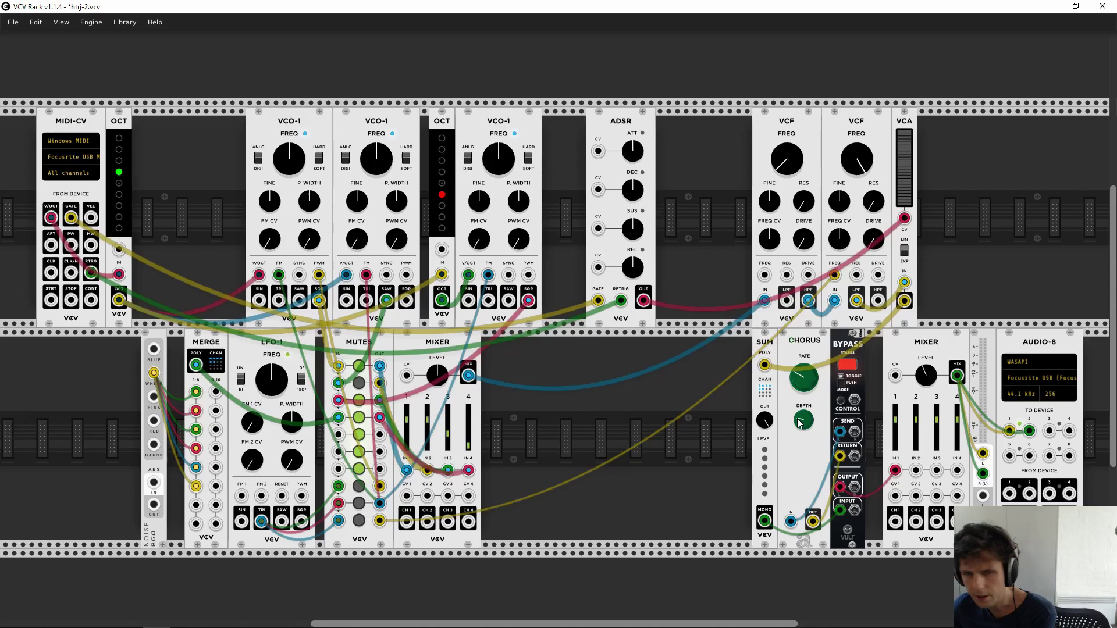
drag(799, 423, 800, 403)
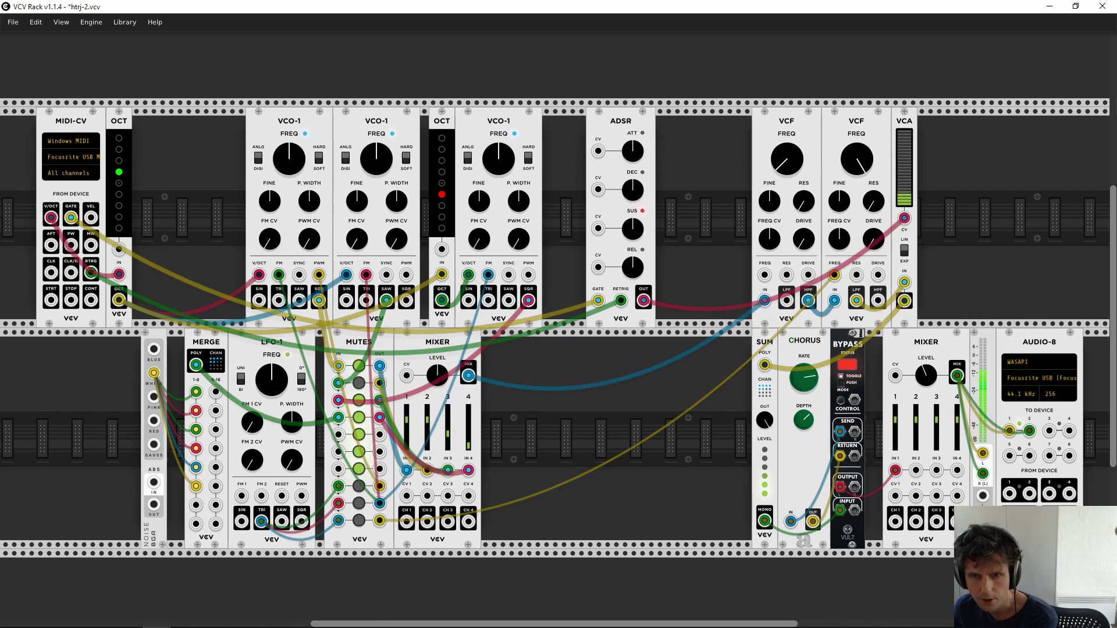
drag(803, 377, 800, 387)
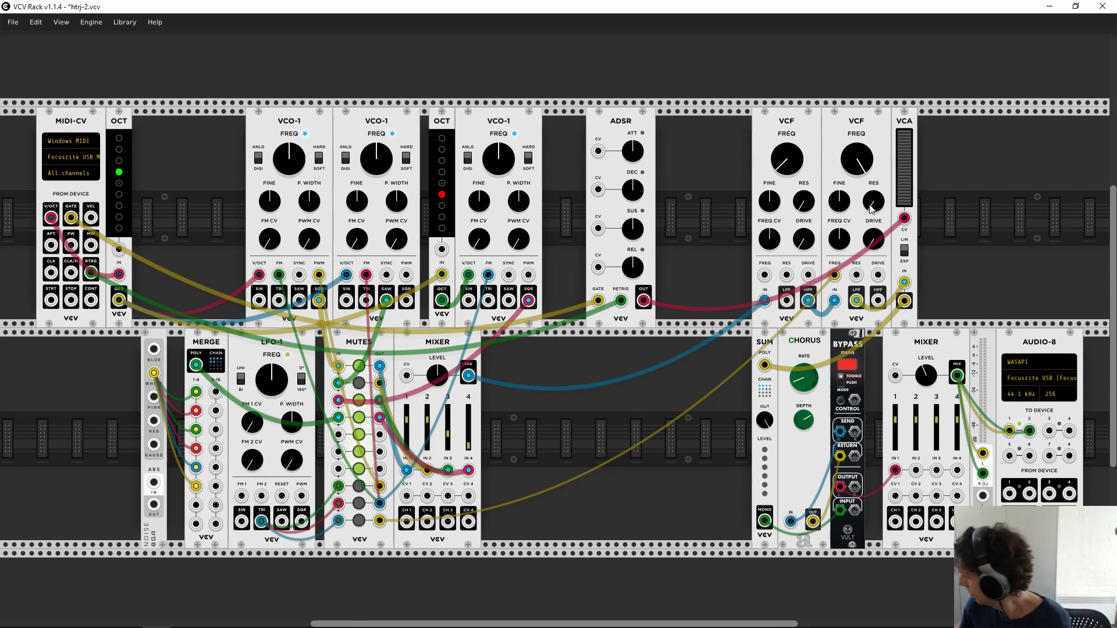
Step: Nudge the second VCF's resonance slightly higher and mute the fourth Mutes channel
drag(870, 210, 871, 199)
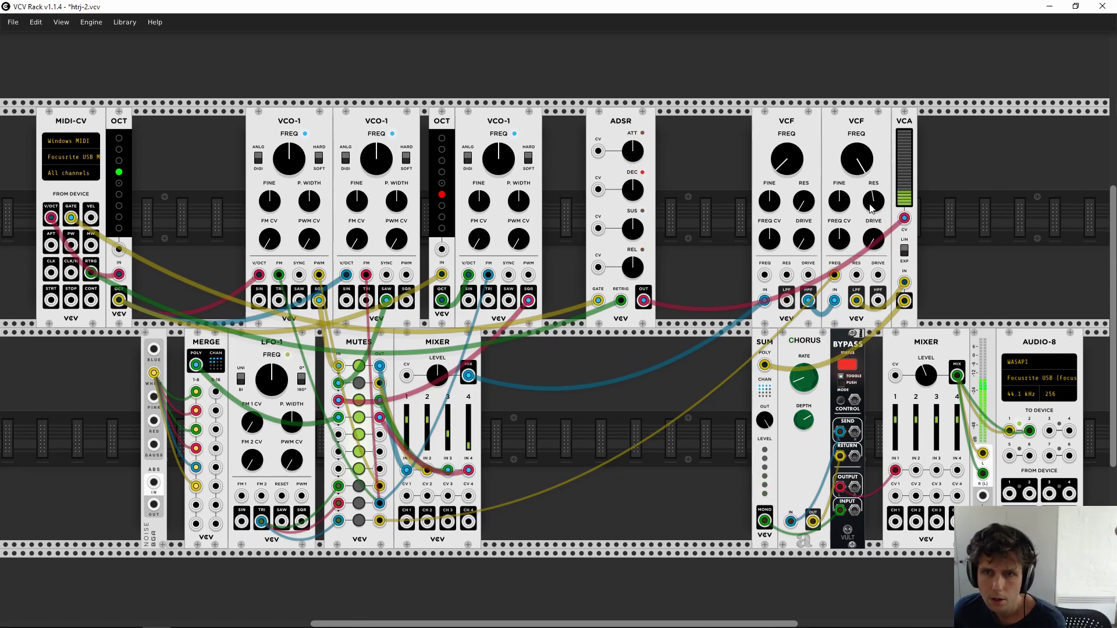
drag(871, 203, 871, 202)
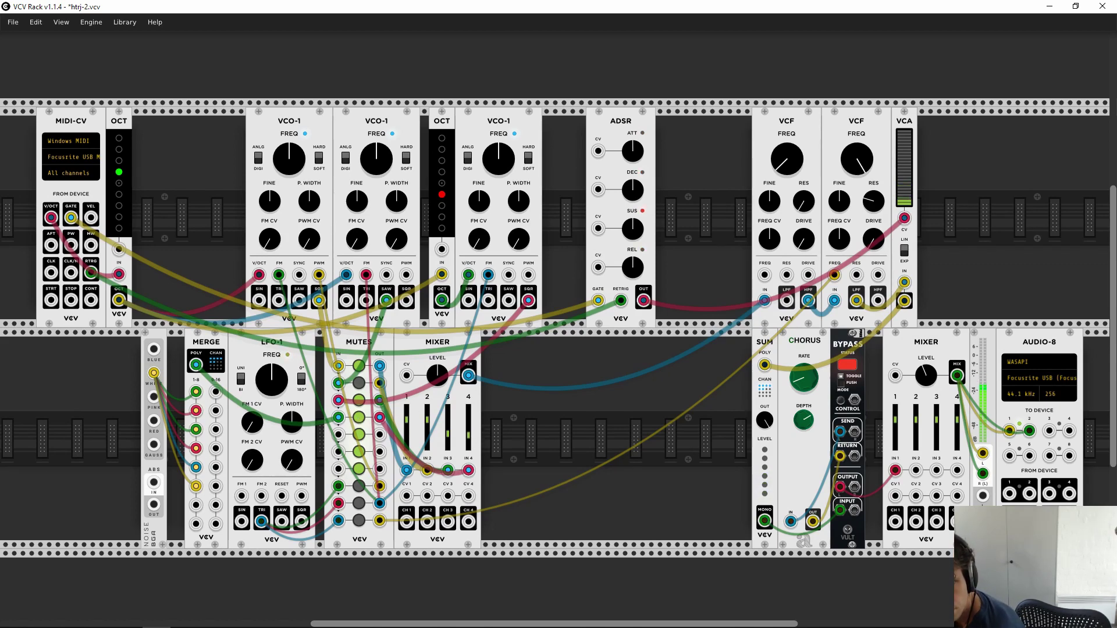
click(360, 418)
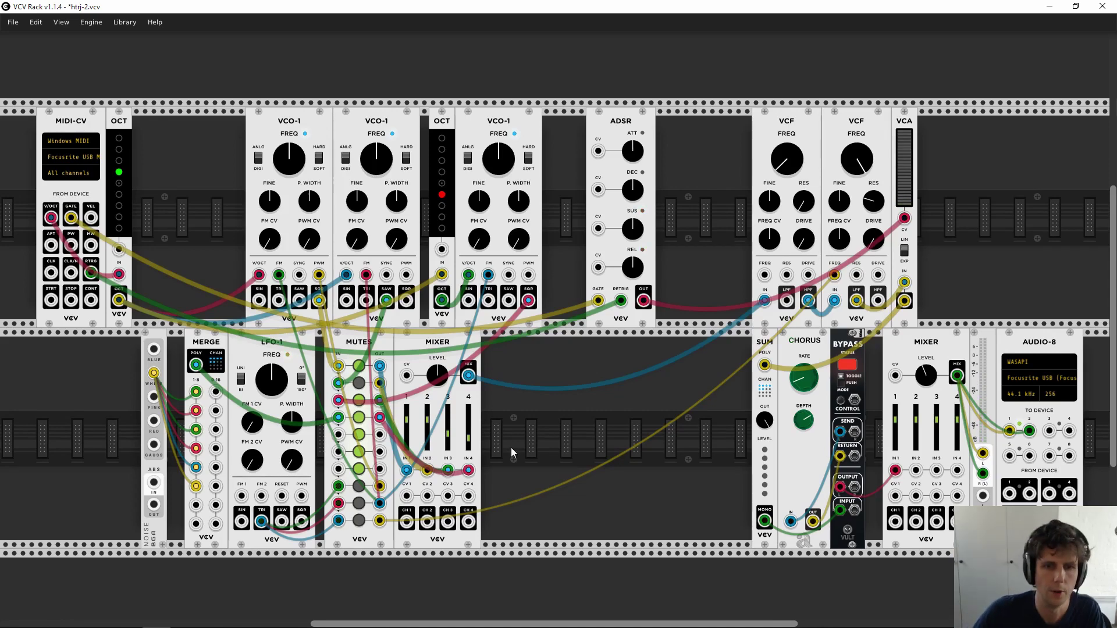
Step: Toggle the fourth Mutes channel repeatedly to A/B the sound, ending unmuted
click(360, 423)
click(360, 422)
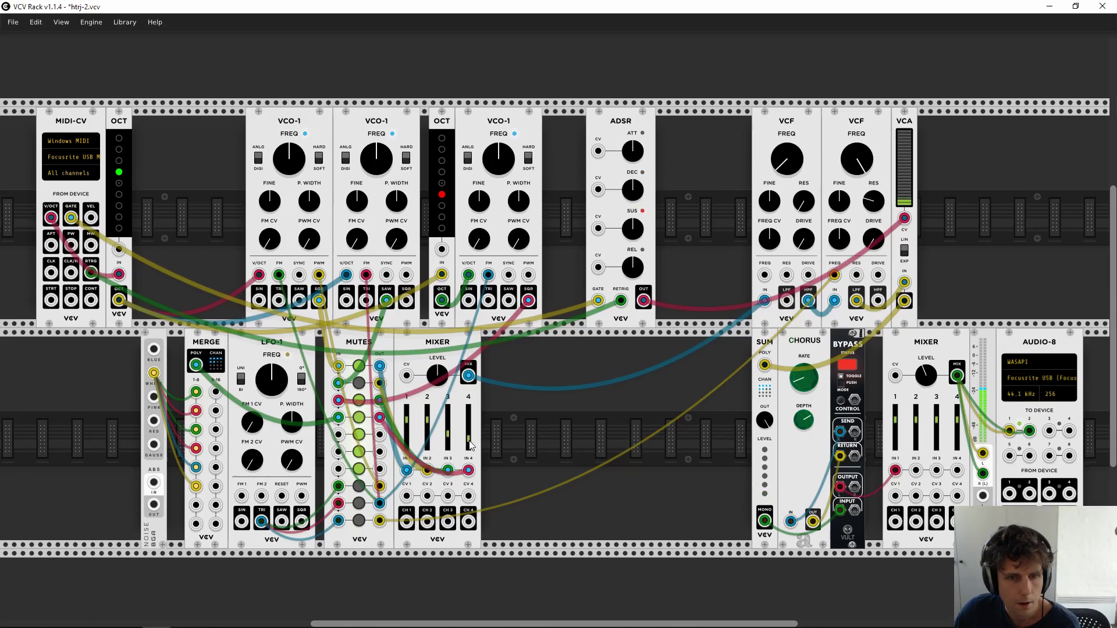
click(360, 419)
click(360, 419)
click(361, 418)
click(360, 419)
click(360, 420)
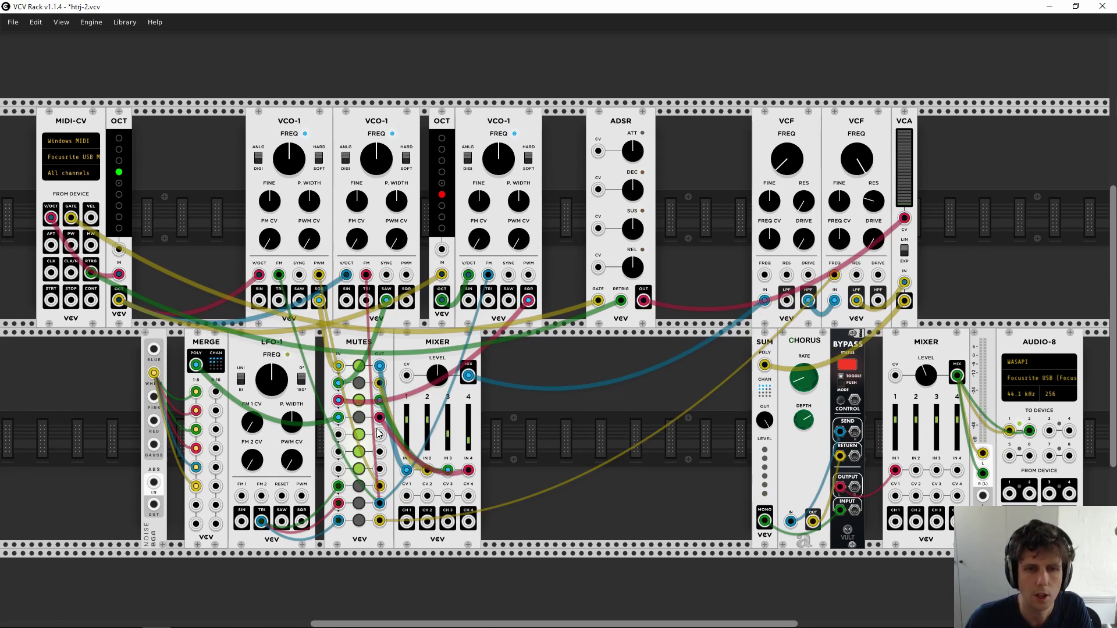
click(360, 421)
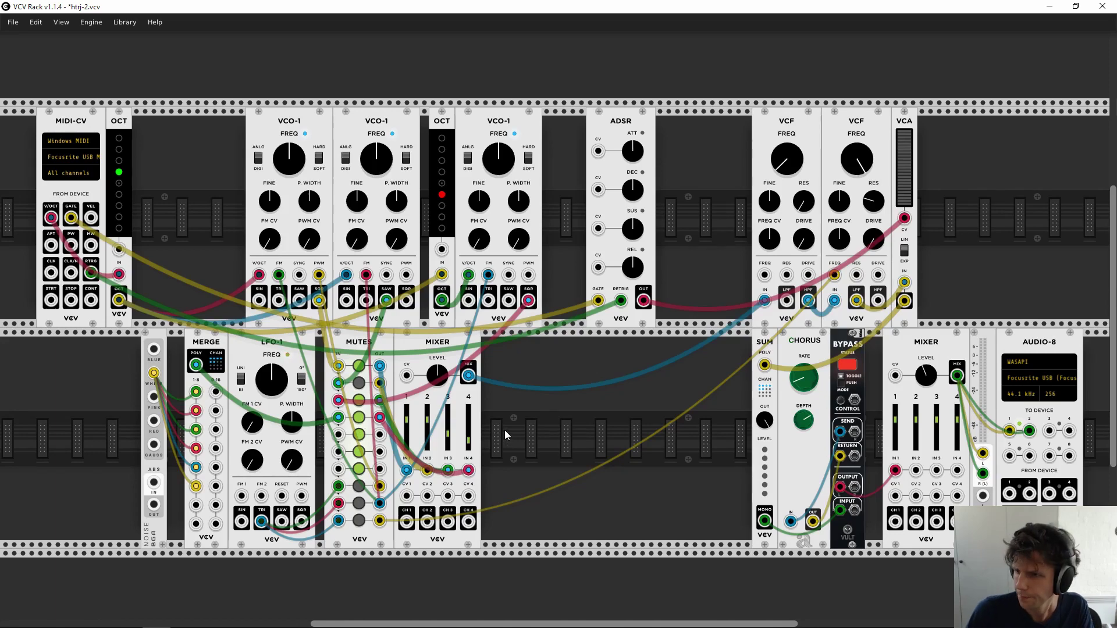